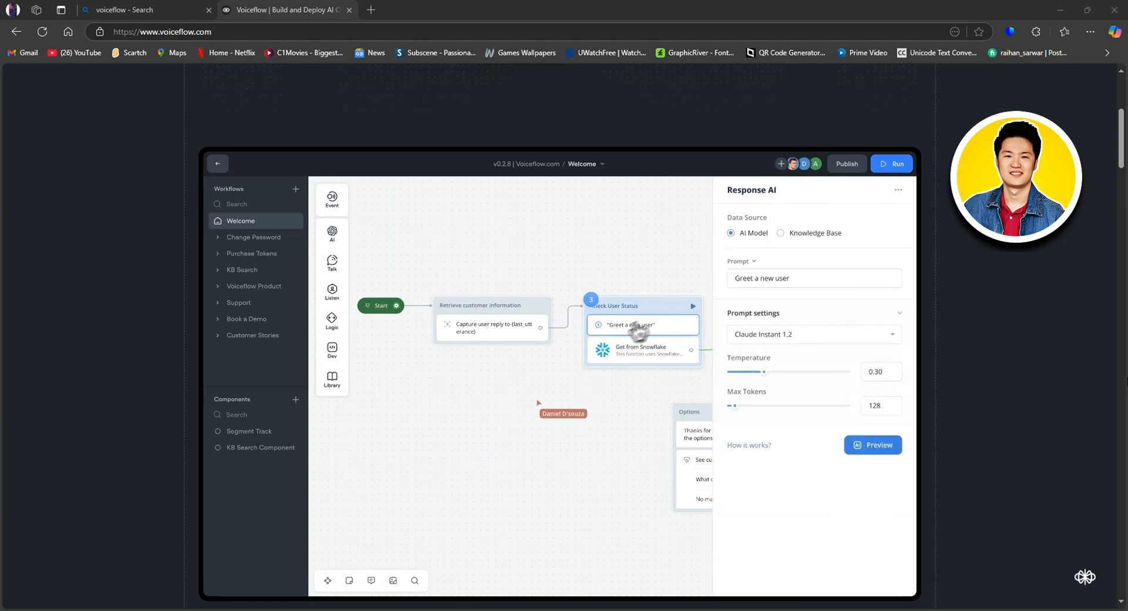
{"action": "left_click", "coordinate": [776, 336]}
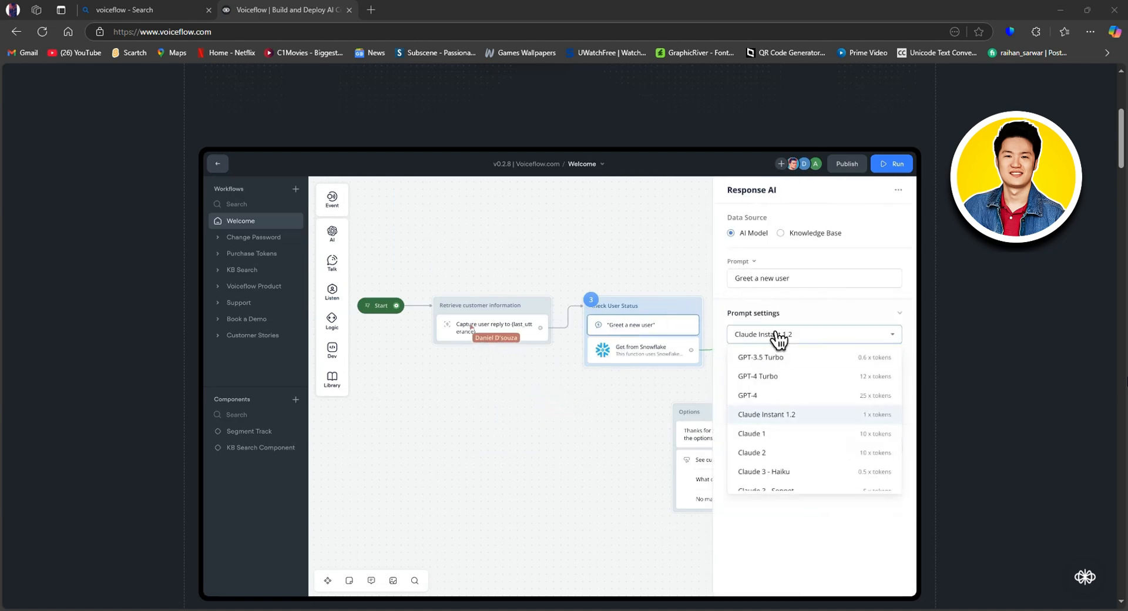
{"action": "left_click", "coordinate": [772, 375]}
{"action": "scroll", "coordinate": [768, 372], "scroll_direction": "up", "scroll_amount": 5}
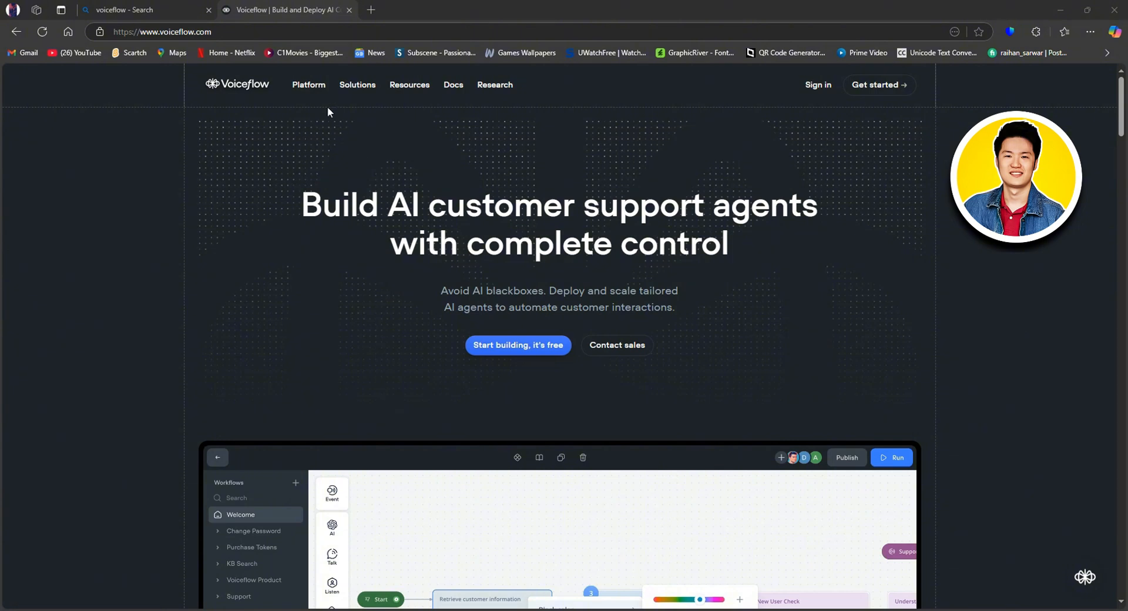
{"action": "mouse_move", "coordinate": [417, 94]}
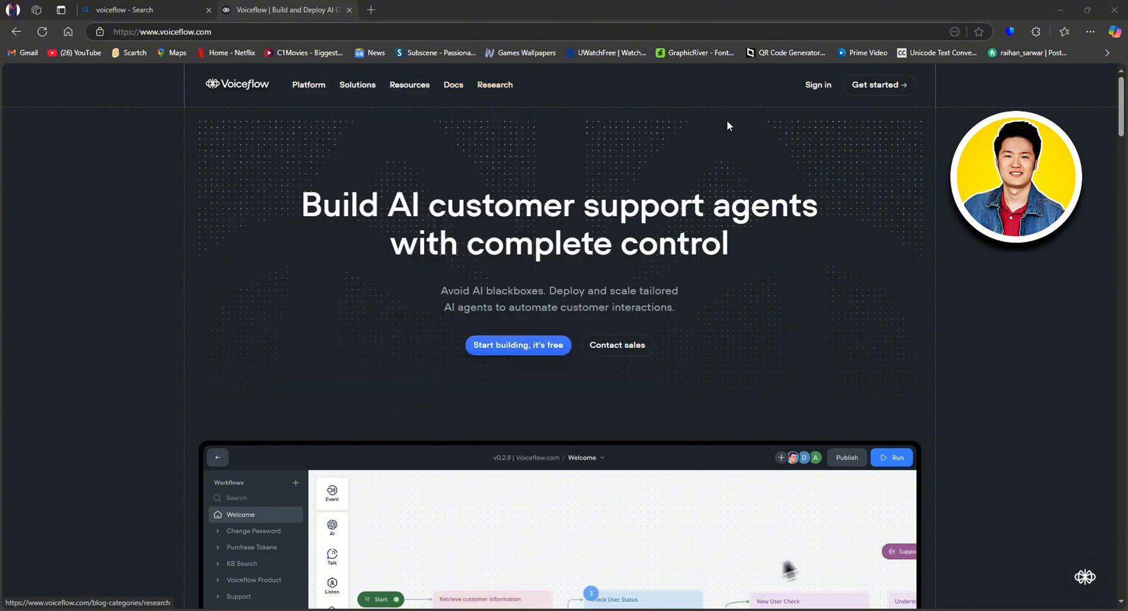
Step: Sign in to Voiceflow with a Google account
{"action": "left_click", "coordinate": [819, 87]}
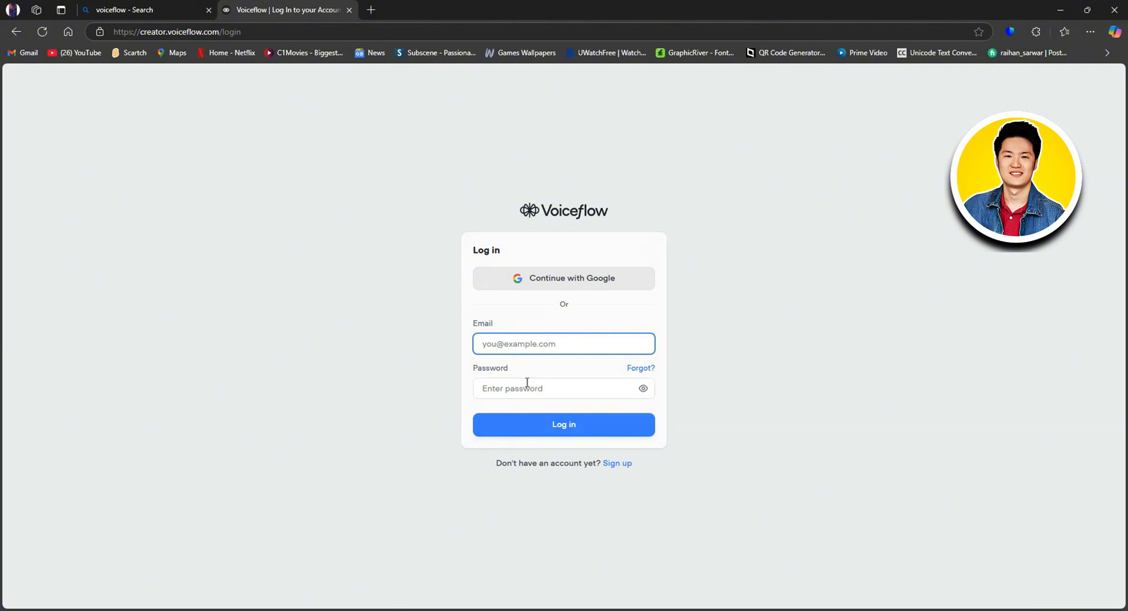
{"action": "left_click", "coordinate": [570, 282]}
{"action": "left_click", "coordinate": [772, 409]}
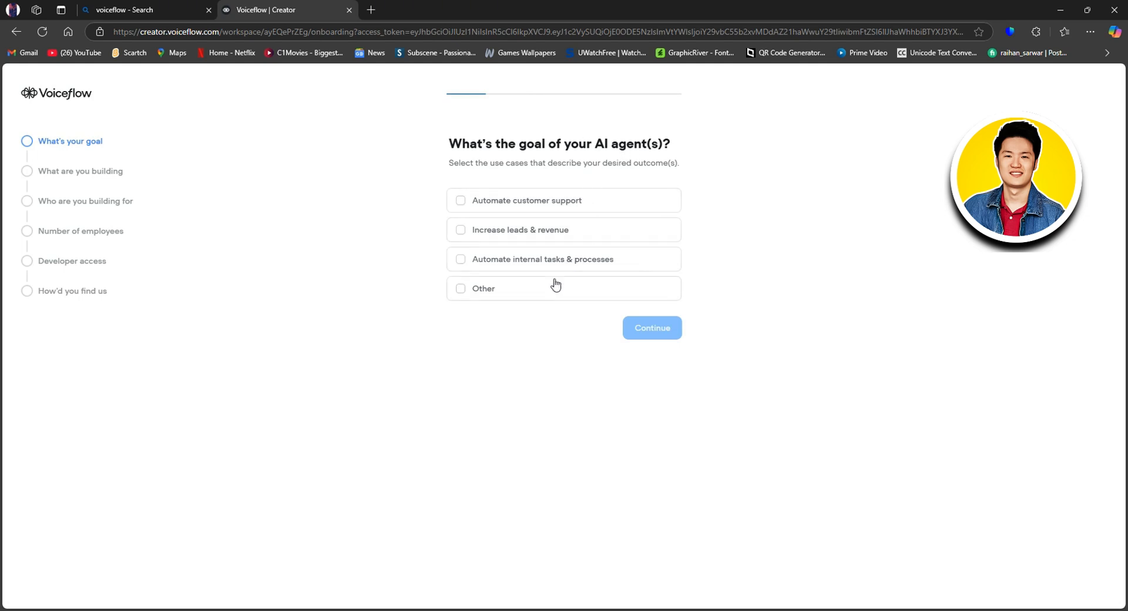
Step: Set the AI agent goal to Increase leads & revenue and the interfaces being built to Chat and Voice
{"action": "left_click", "coordinate": [537, 239]}
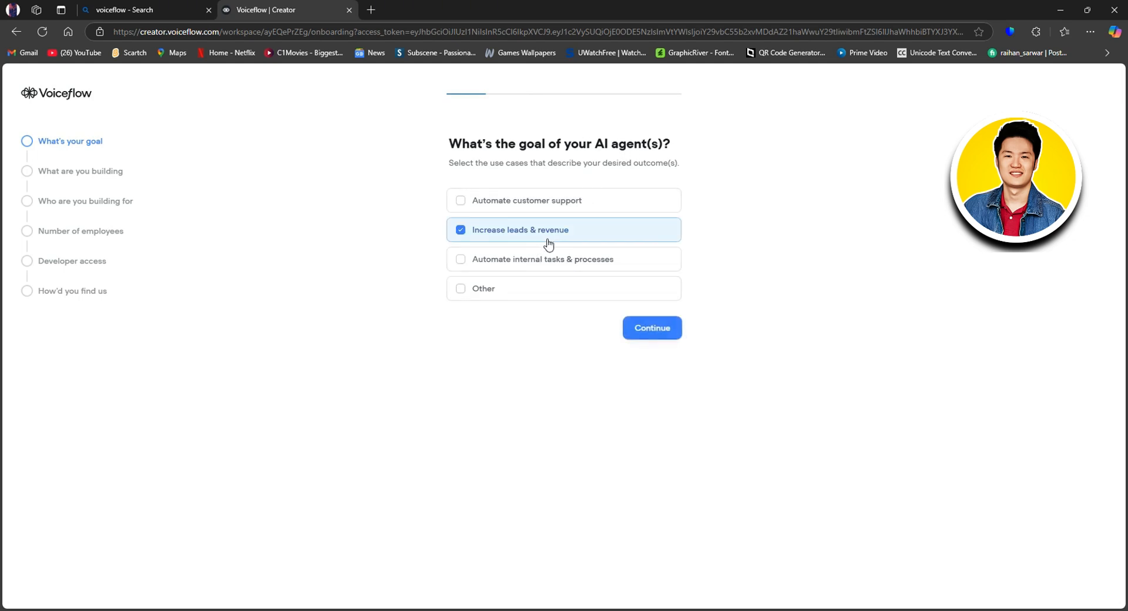
{"action": "left_click", "coordinate": [649, 326]}
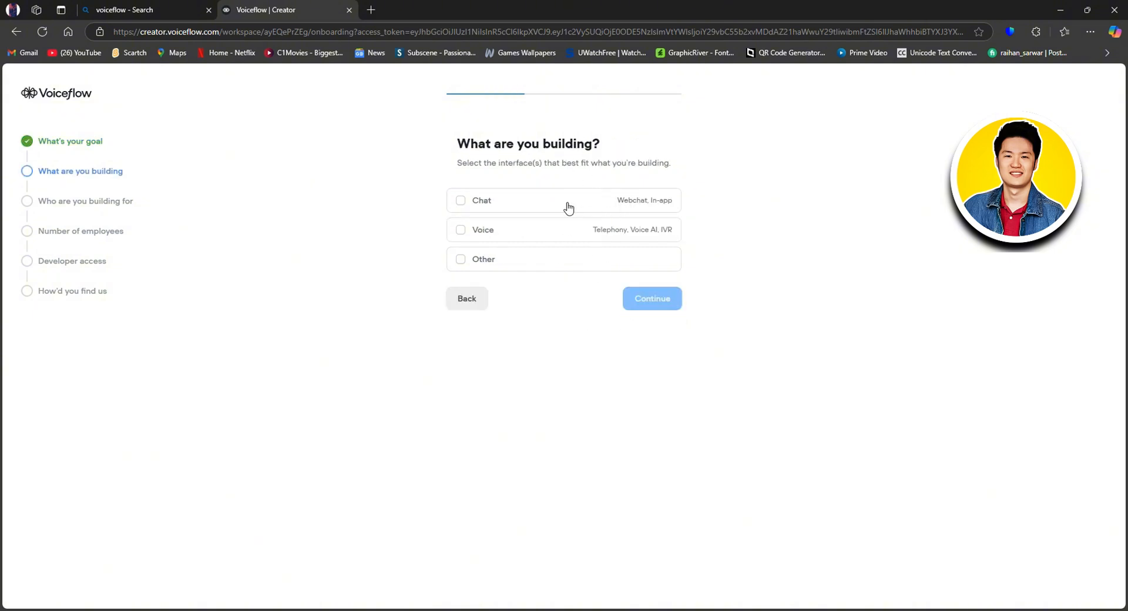
{"action": "left_click", "coordinate": [535, 202]}
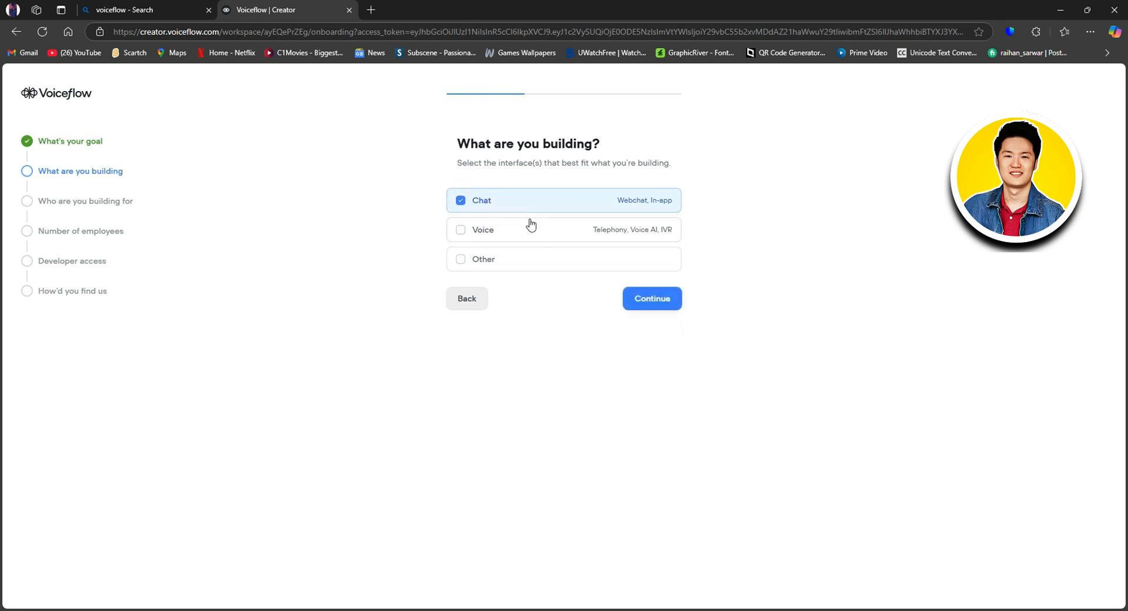
{"action": "left_click", "coordinate": [532, 231]}
{"action": "left_click", "coordinate": [651, 301]}
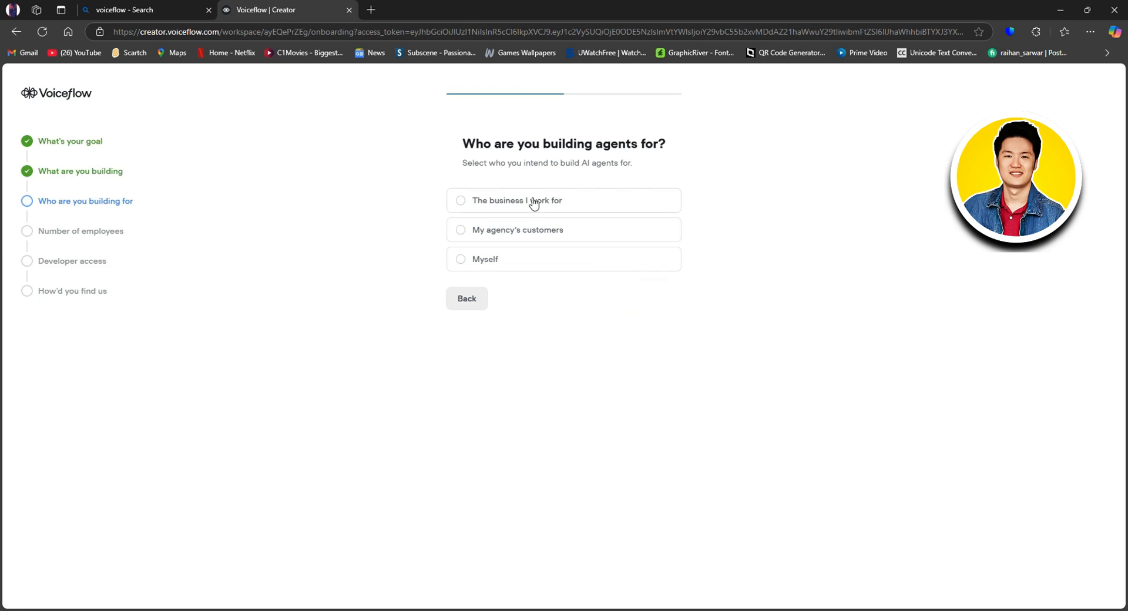
Step: Answer the remaining onboarding questions with My agency's customers, 2-10 employees, Yes for developers on the team, and YouTube as the source
{"action": "left_click", "coordinate": [524, 230]}
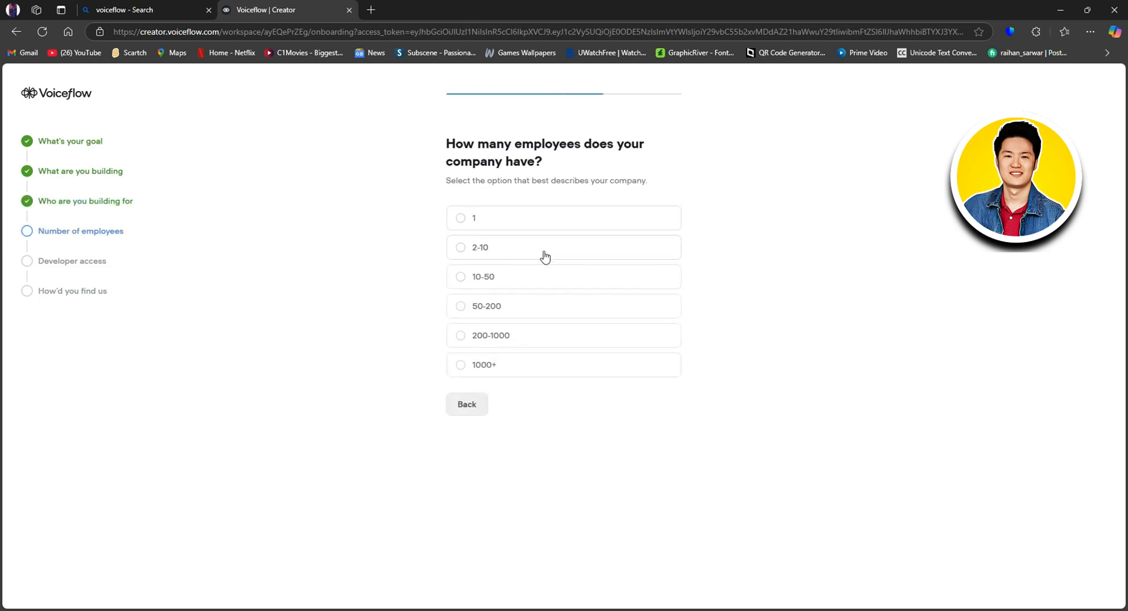
{"action": "left_click", "coordinate": [541, 255]}
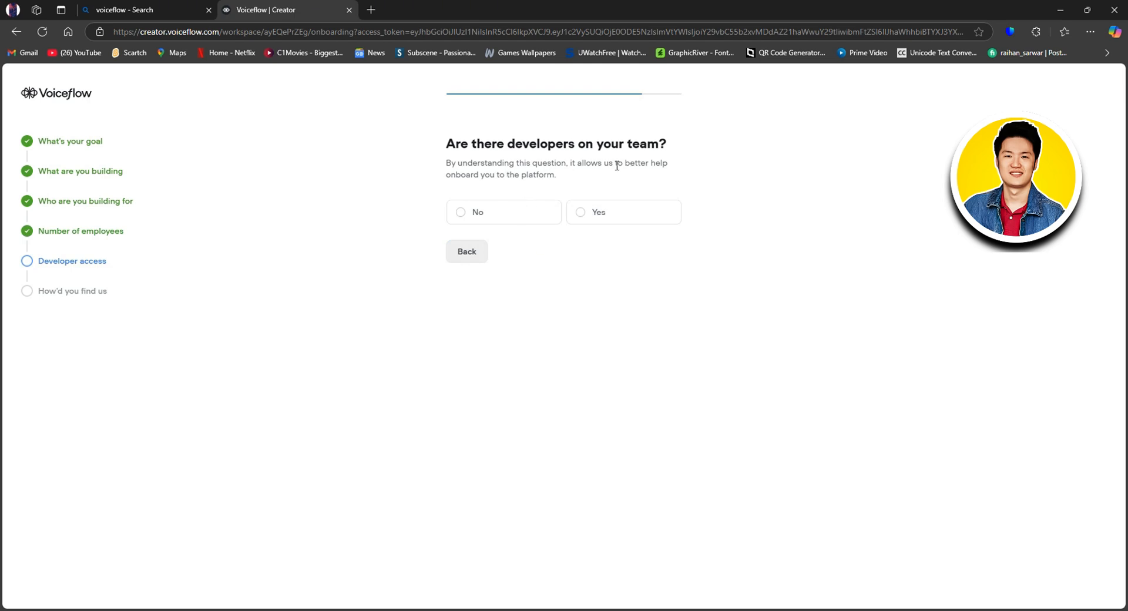
{"action": "left_click", "coordinate": [592, 223]}
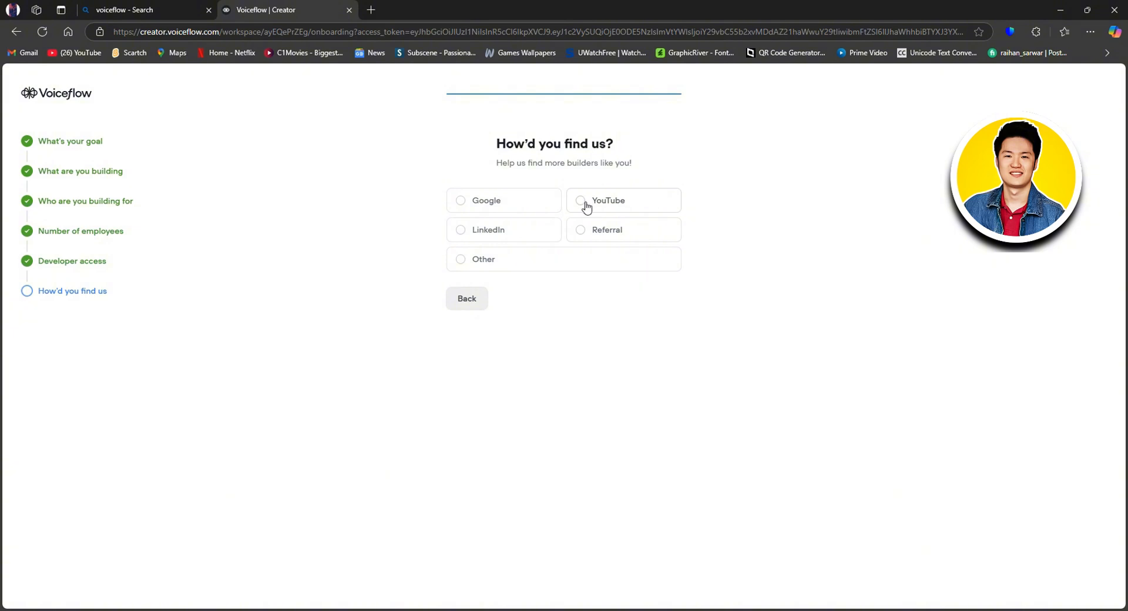
{"action": "left_click", "coordinate": [587, 206]}
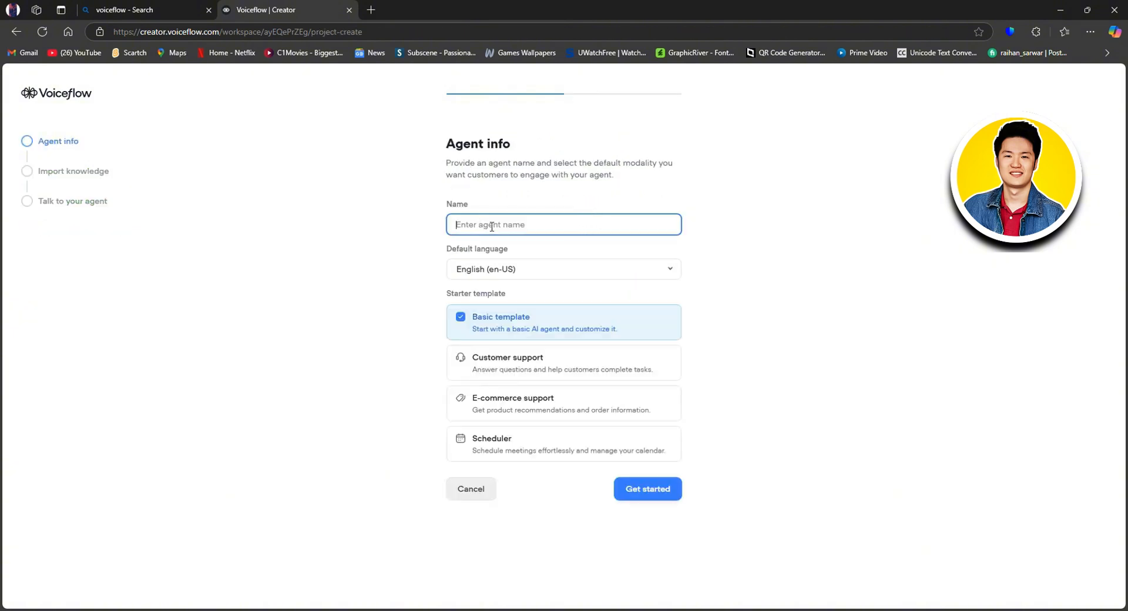
Step: Enter the agent's name and start it from the Basic template with English (en-US) as the default language
{"action": "type", "text": "John"}
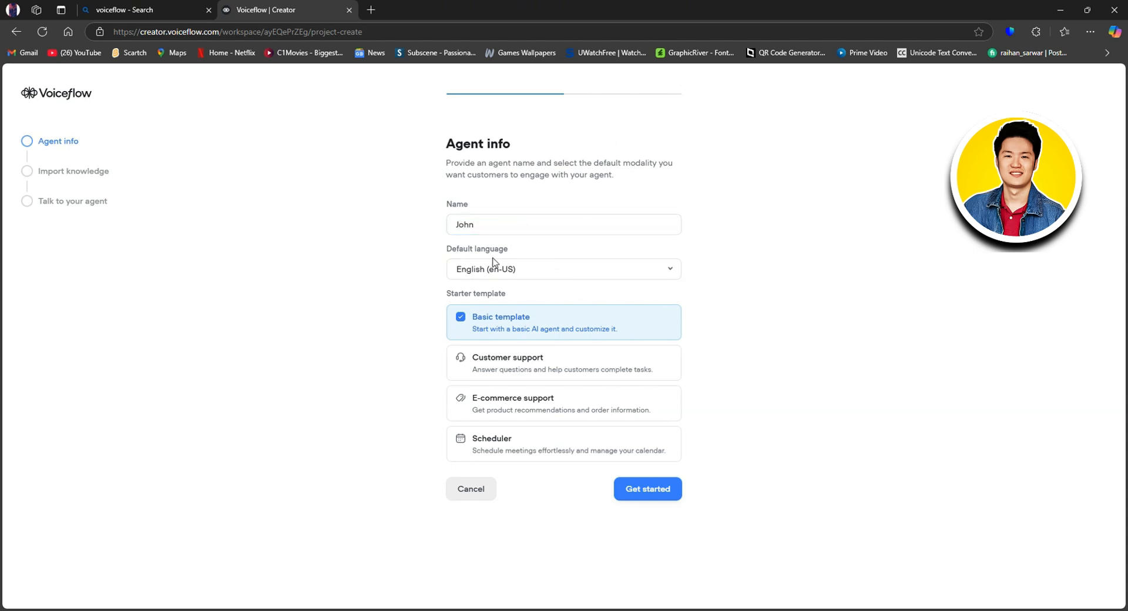
{"action": "left_click", "coordinate": [611, 271]}
{"action": "scroll", "coordinate": [535, 376], "scroll_direction": "down", "scroll_amount": 3}
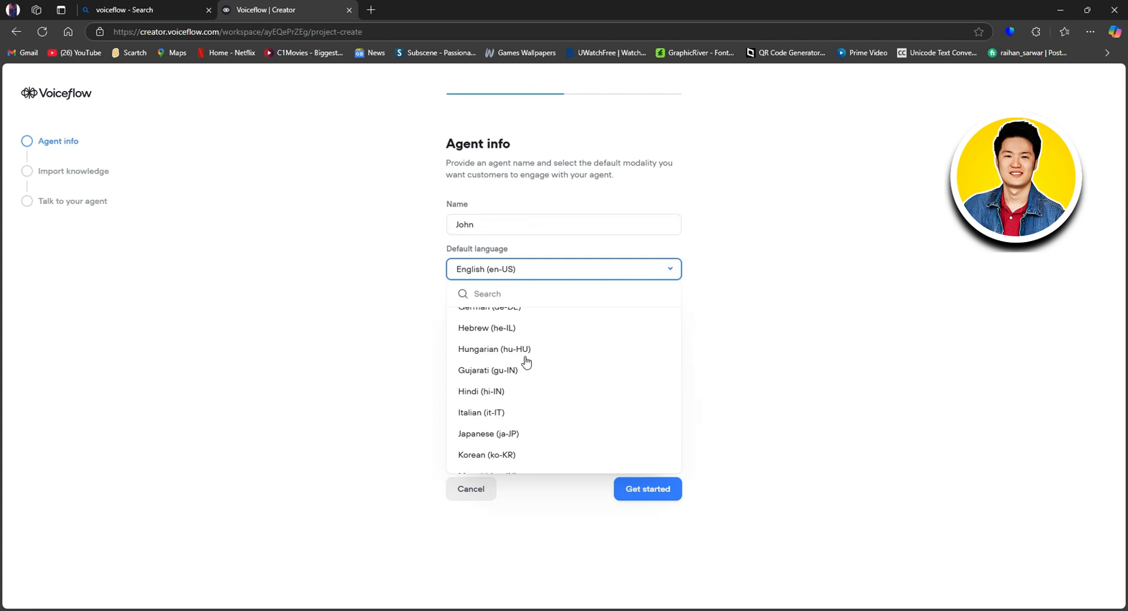
{"action": "left_click", "coordinate": [390, 355]}
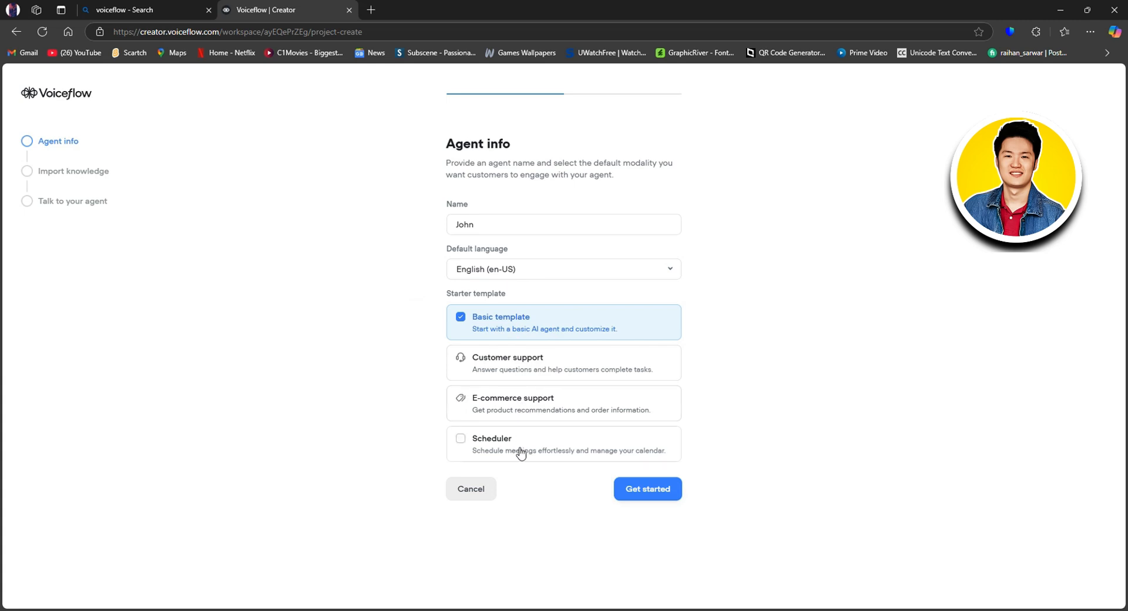
{"action": "left_click", "coordinate": [648, 499]}
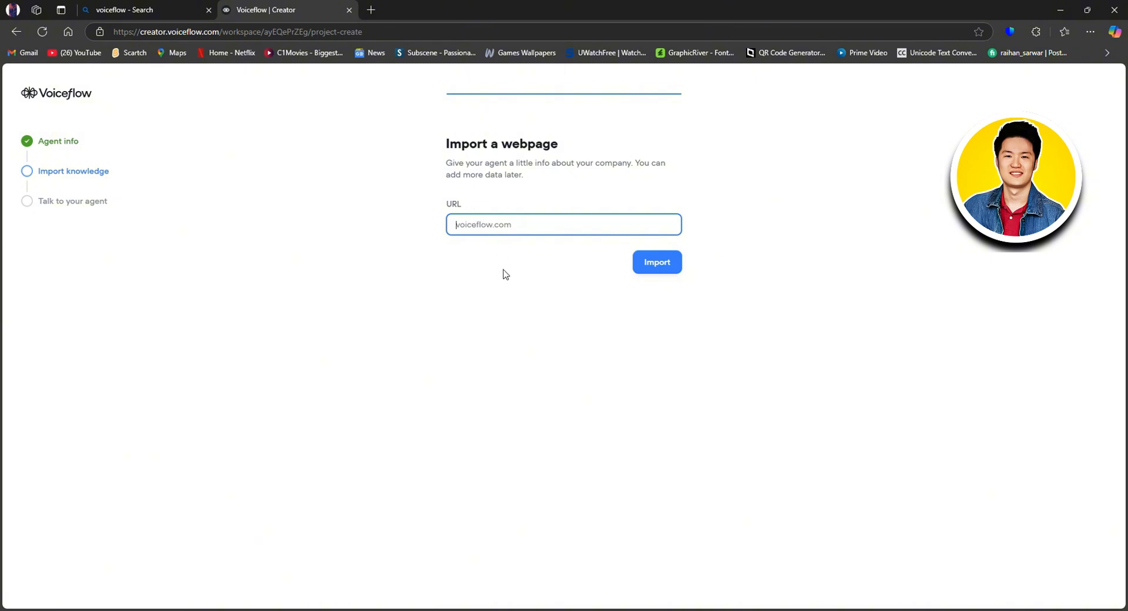
Step: Import the webpage voiceflow.com as agent knowledge and ask the agent "what services do you offer"
{"action": "type", "text": "voiceflow.com"}
{"action": "left_click", "coordinate": [658, 261]}
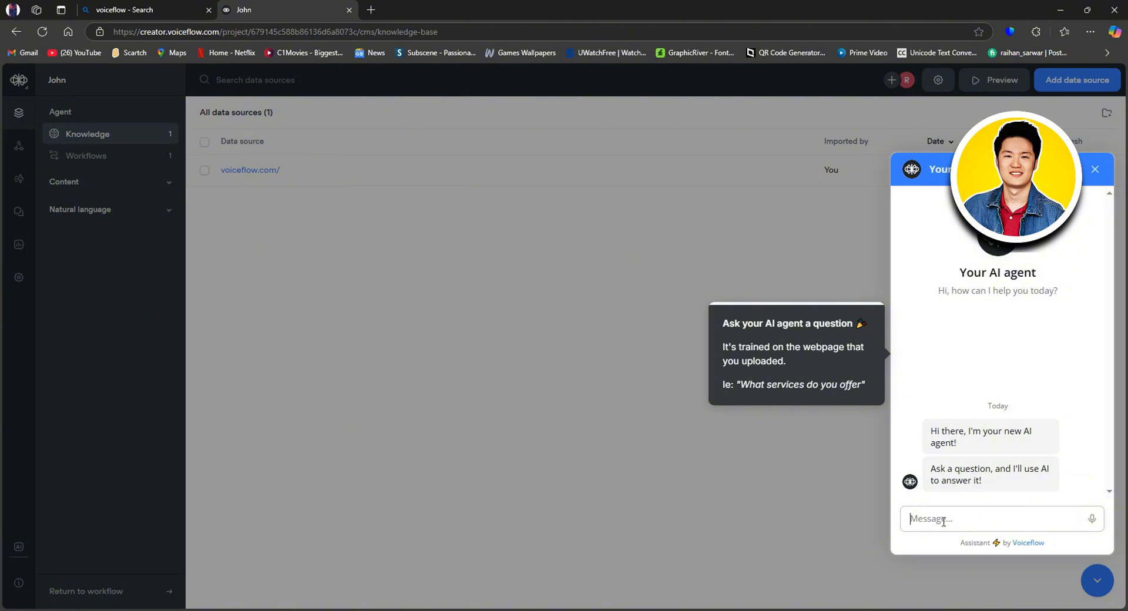
{"action": "type", "text": "what services do you offer"}
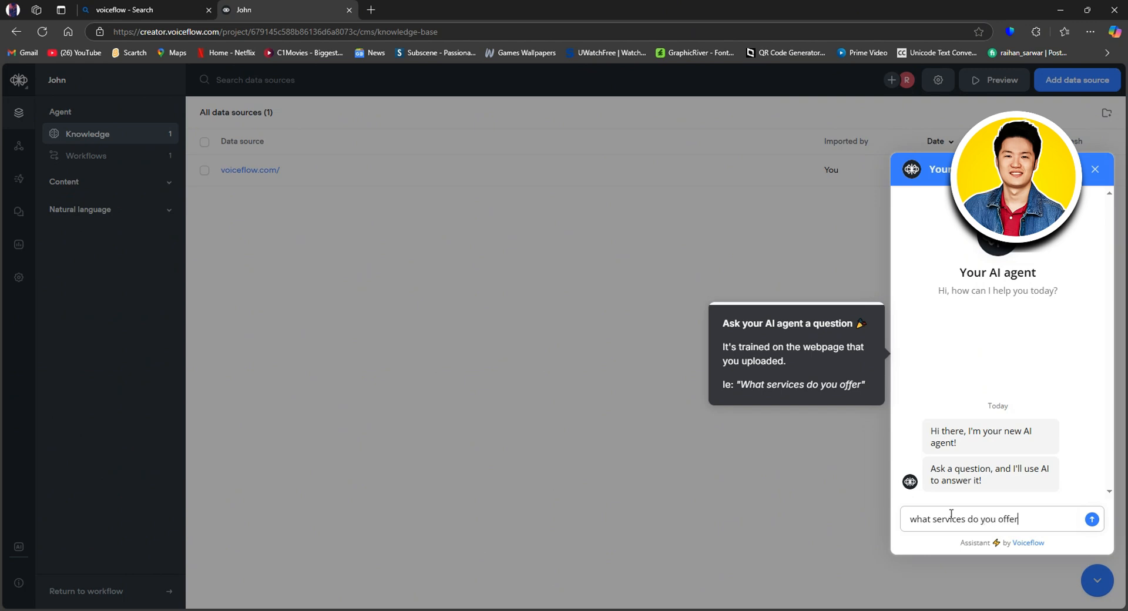
{"action": "key", "text": "Return"}
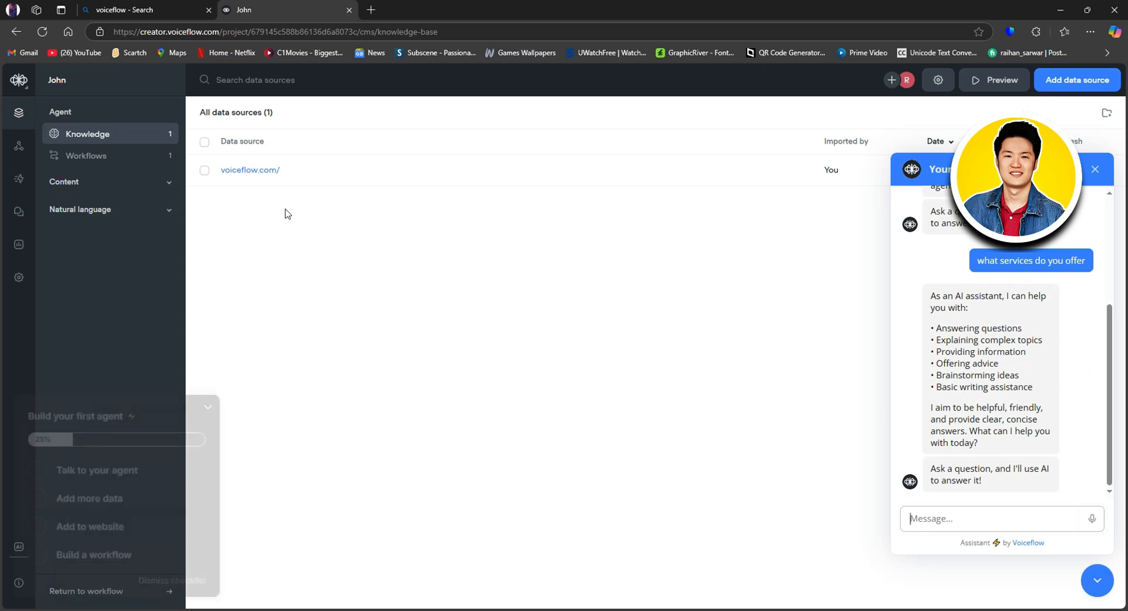
{"action": "left_click", "coordinate": [305, 175]}
{"action": "left_click", "coordinate": [205, 171]}
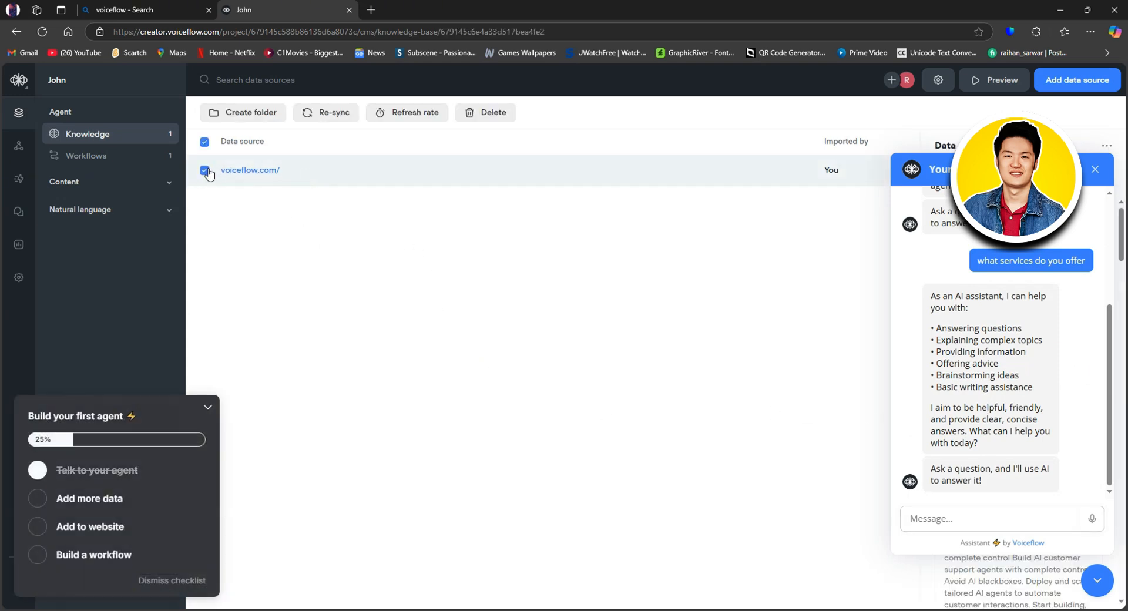
{"action": "left_click", "coordinate": [285, 178]}
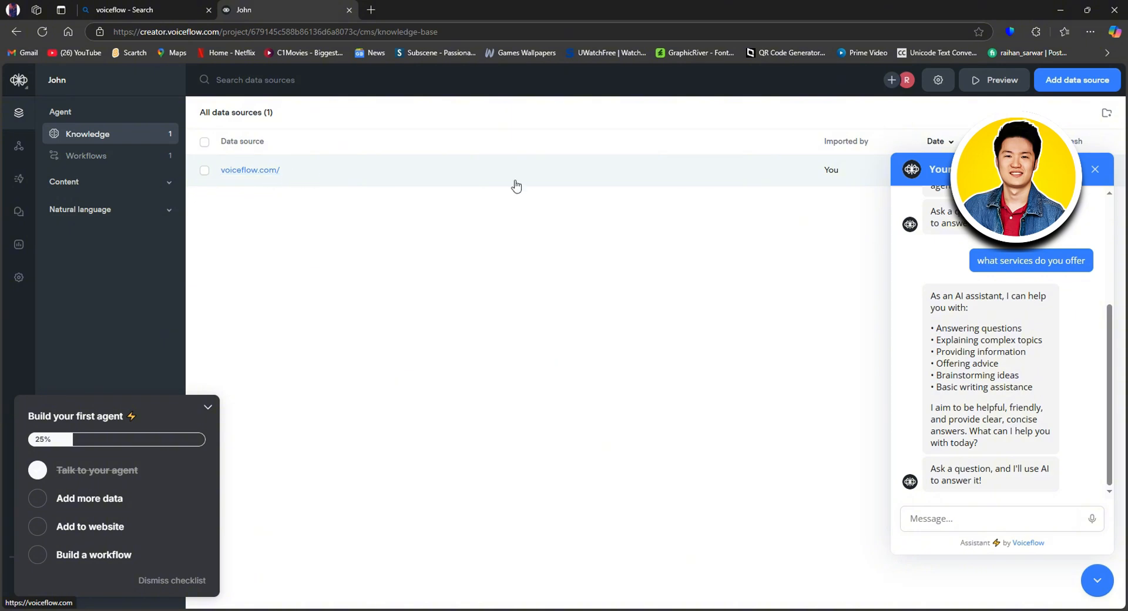
{"action": "left_click", "coordinate": [282, 178]}
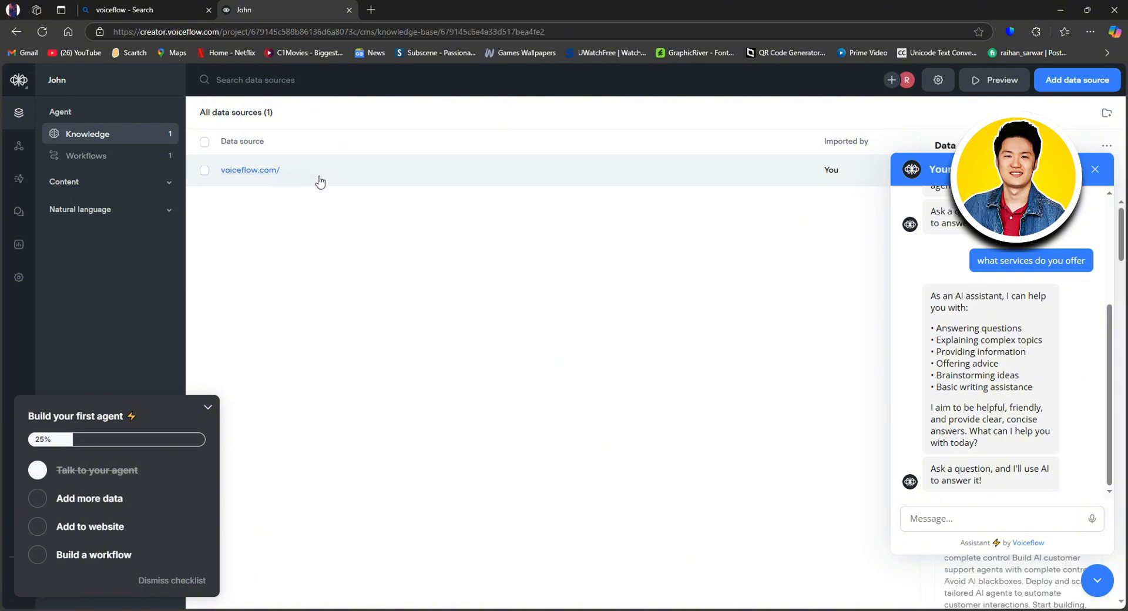
{"action": "left_click", "coordinate": [850, 414]}
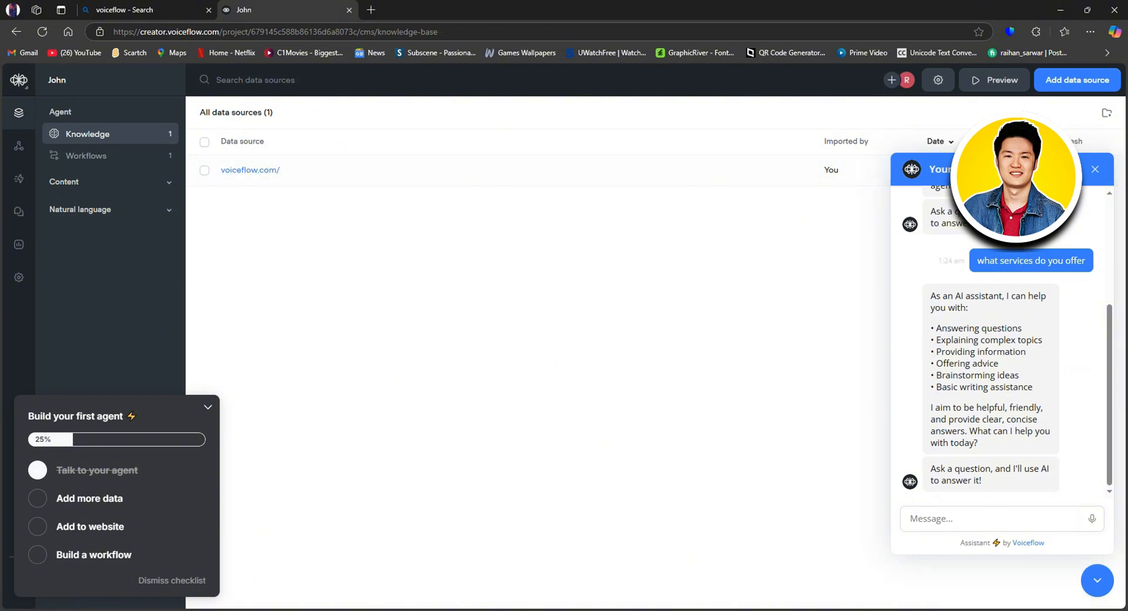
Step: End the test chat and examine the imported text chunks of the voiceflow.com data source
{"action": "left_click", "coordinate": [1095, 170]}
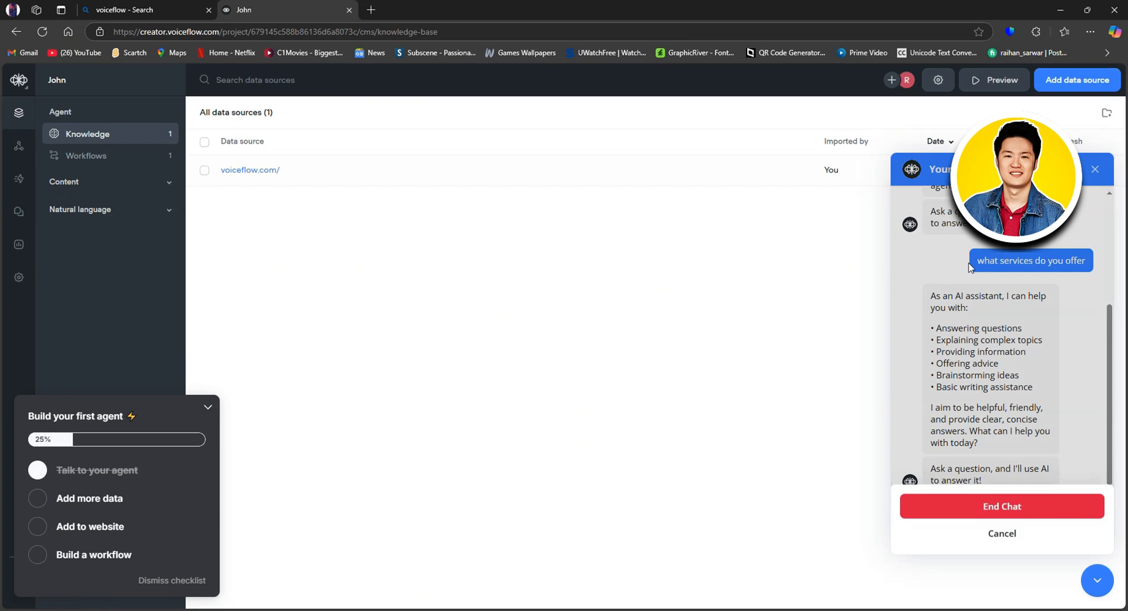
{"action": "left_click", "coordinate": [1012, 510]}
{"action": "left_click", "coordinate": [295, 170]}
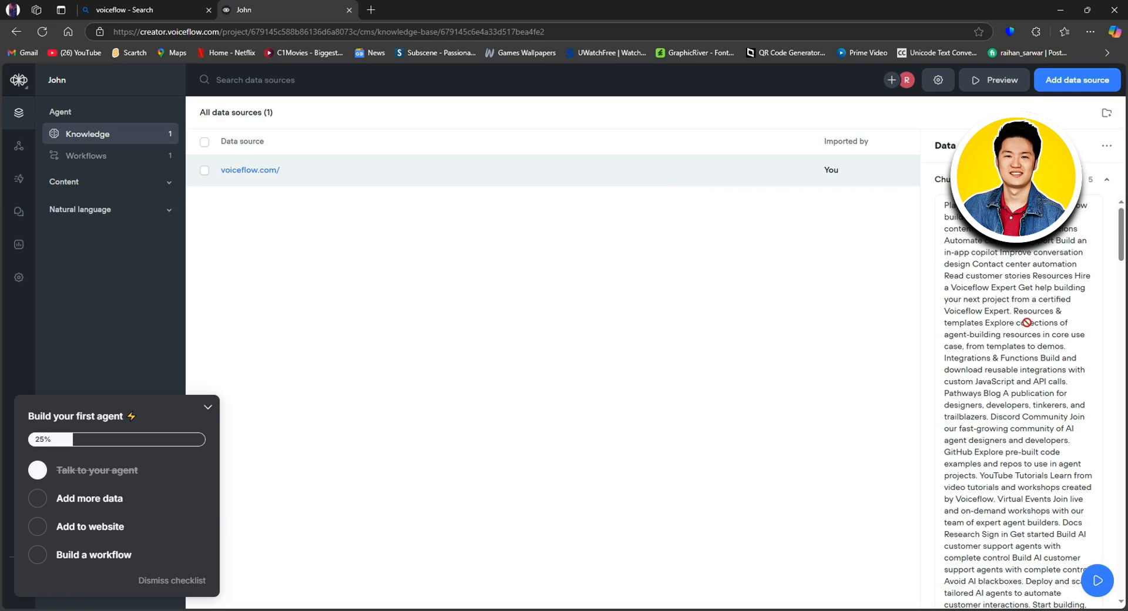
{"action": "scroll", "coordinate": [1026, 317], "scroll_direction": "down", "scroll_amount": 10}
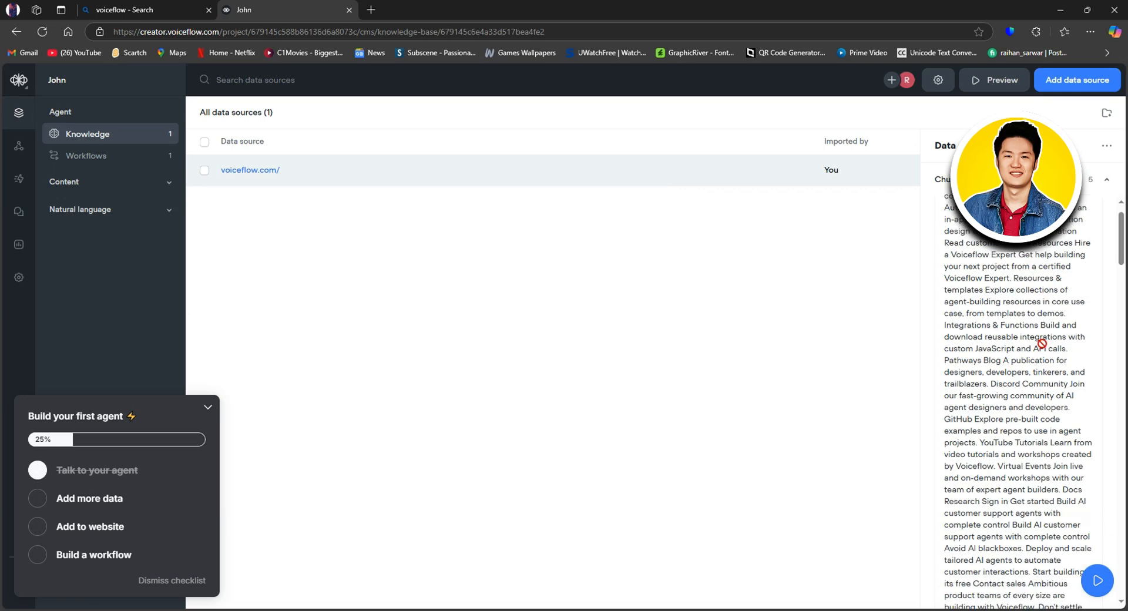
{"action": "scroll", "coordinate": [1037, 464], "scroll_direction": "down", "scroll_amount": 10}
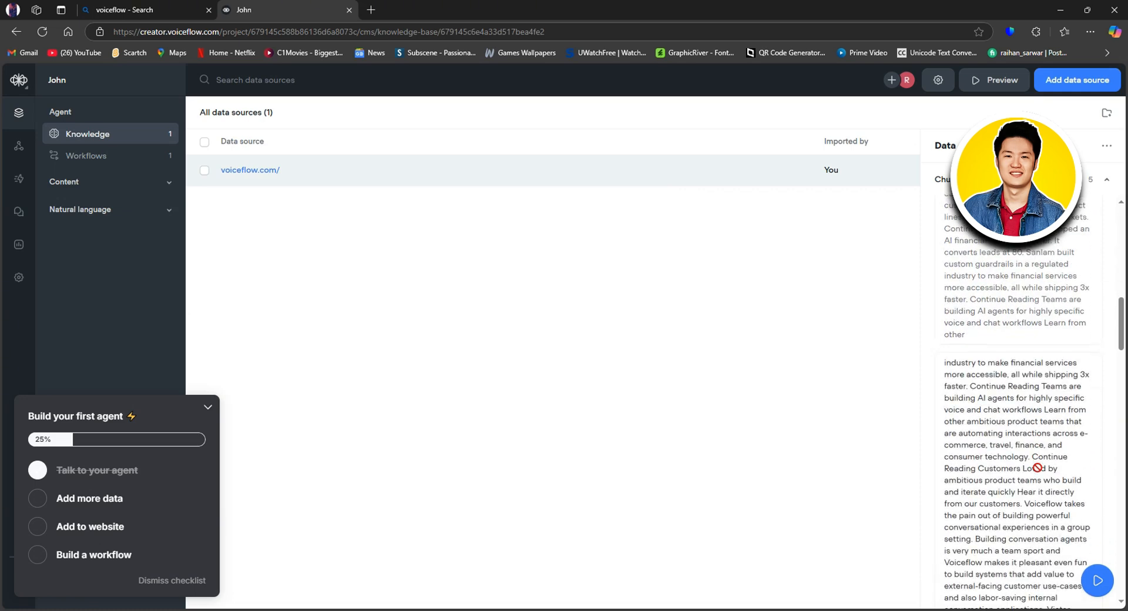
{"action": "scroll", "coordinate": [1010, 427], "scroll_direction": "down", "scroll_amount": 2}
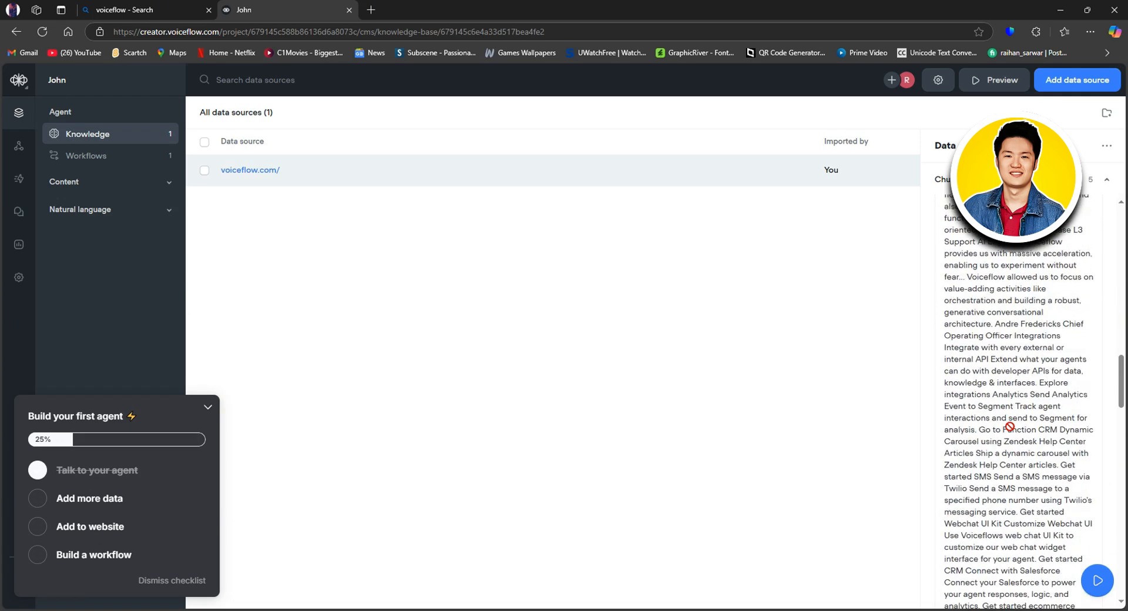
{"action": "scroll", "coordinate": [1009, 427], "scroll_direction": "up", "scroll_amount": 8}
{"action": "scroll", "coordinate": [994, 378], "scroll_direction": "up", "scroll_amount": 10}
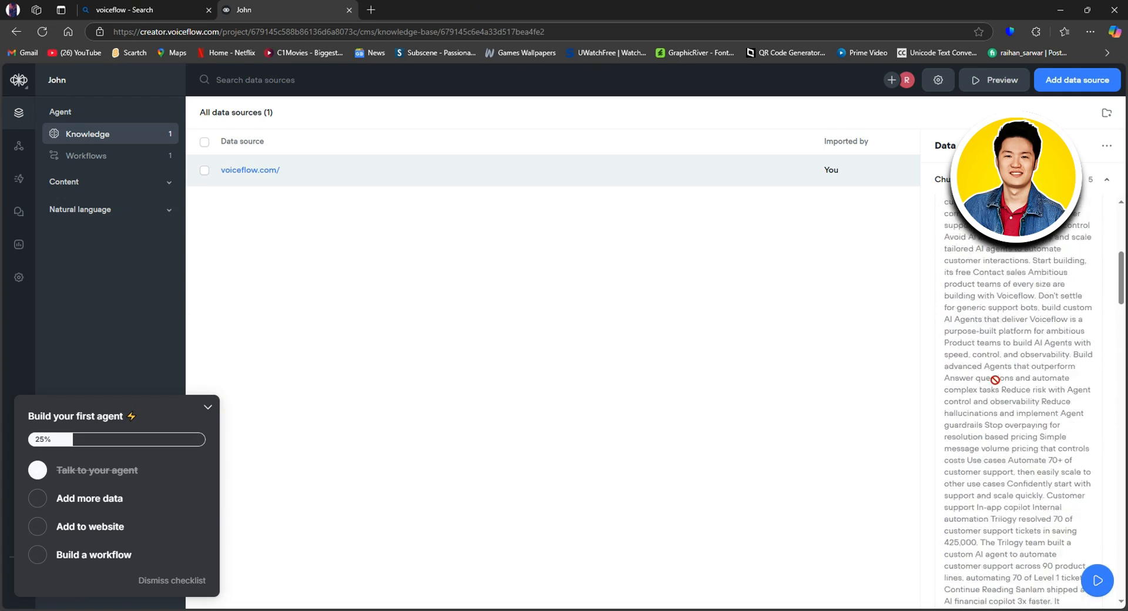
{"action": "left_click", "coordinate": [806, 331]}
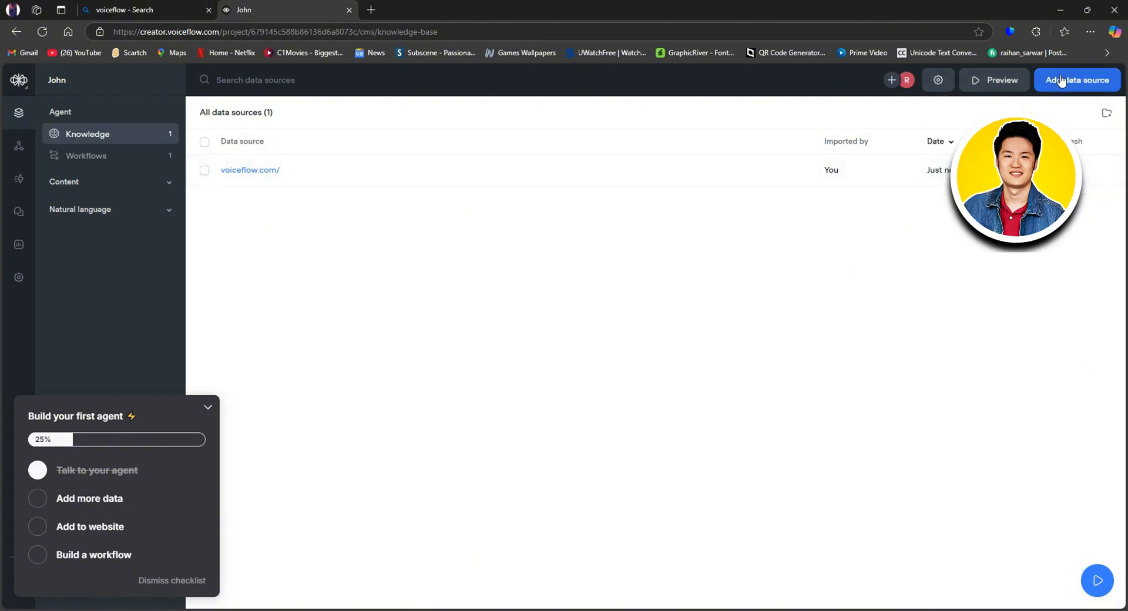
Step: Try to import the agent's knowledge base page as a sitemap data source, using its copied web address
{"action": "left_click", "coordinate": [1082, 84]}
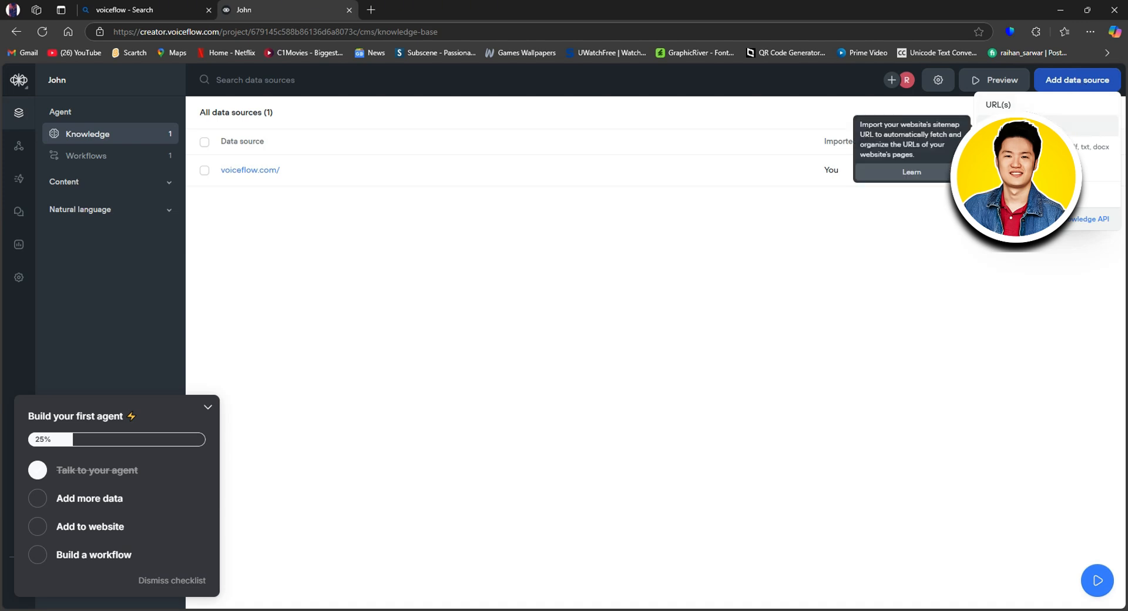
{"action": "left_click", "coordinate": [1057, 125]}
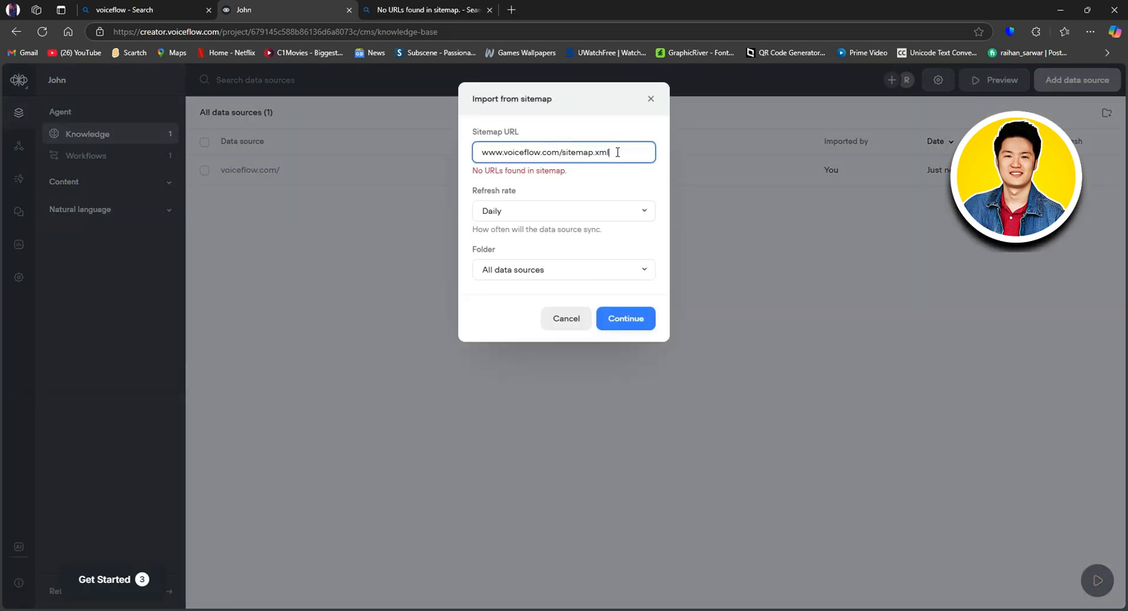
{"action": "left_click", "coordinate": [427, 33]}
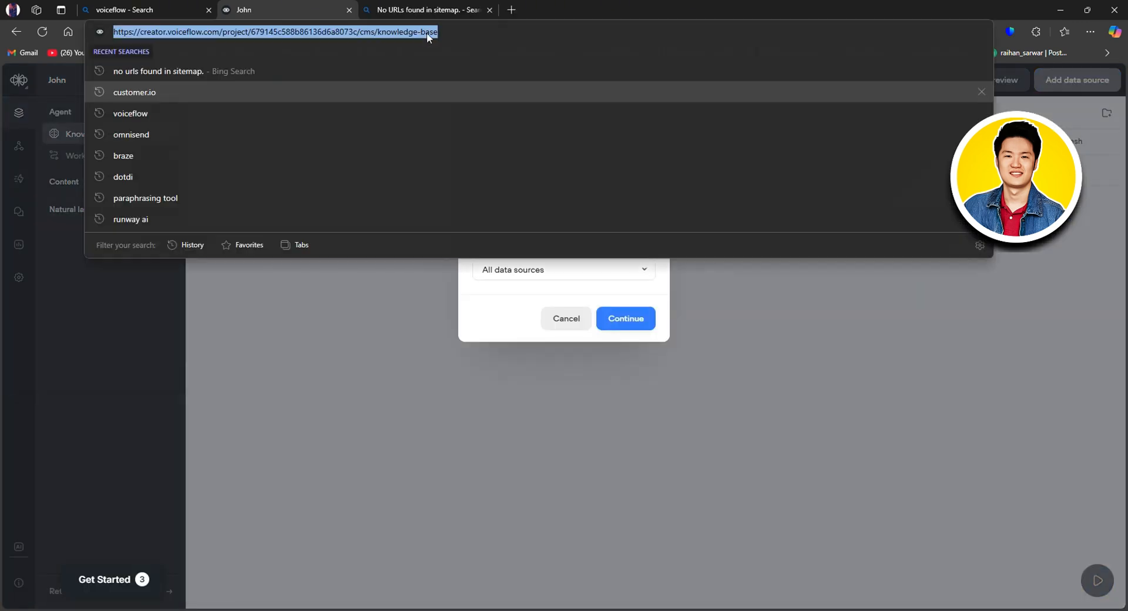
{"action": "right_click", "coordinate": [368, 34]}
{"action": "left_click", "coordinate": [404, 143]}
{"action": "left_click", "coordinate": [402, 308]}
{"action": "left_click", "coordinate": [609, 150]}
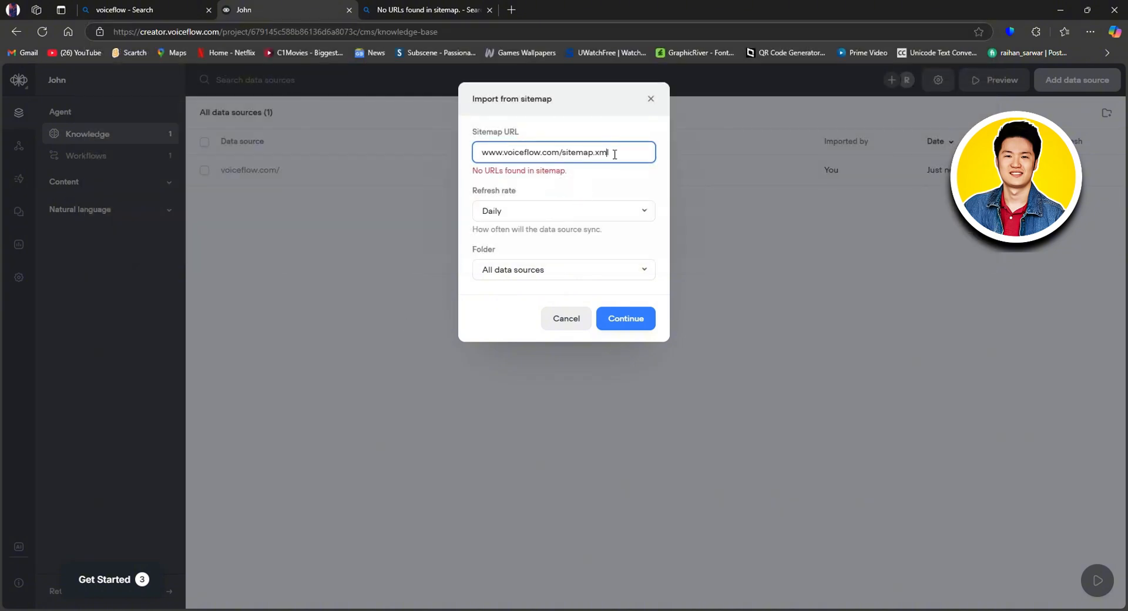
{"action": "key", "text": "ctrl+a"}
{"action": "key", "text": "ctrl+v"}
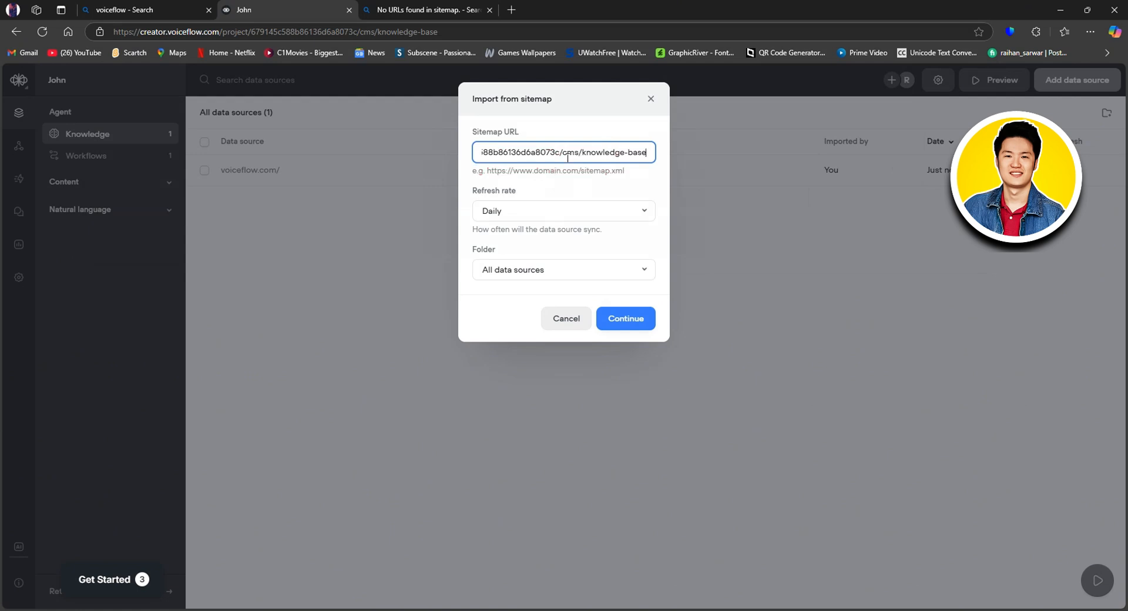
{"action": "left_click", "coordinate": [629, 318]}
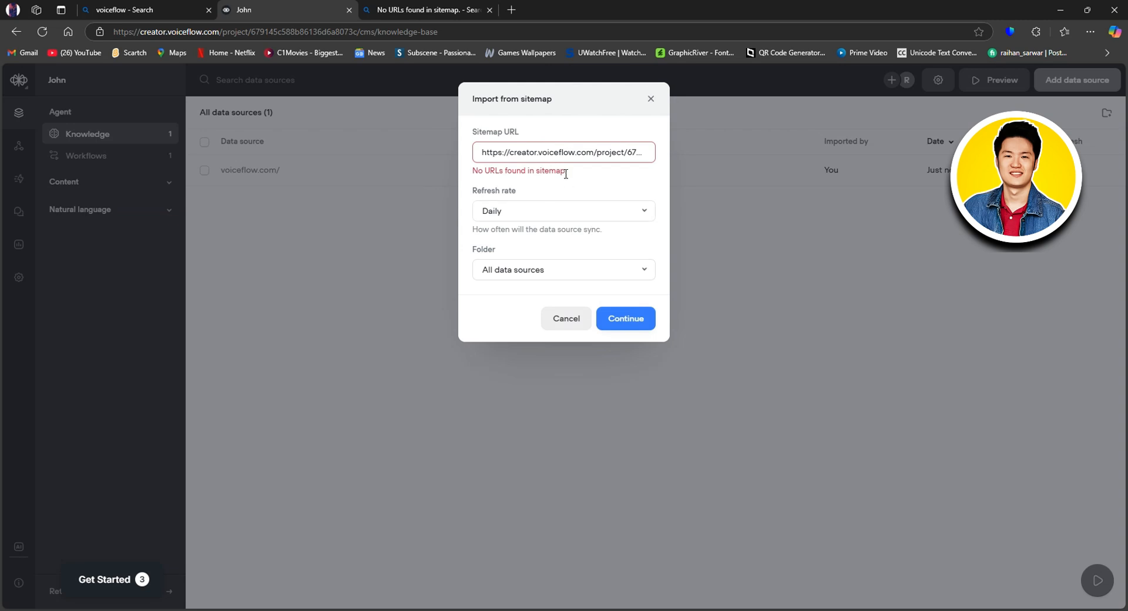
{"action": "left_click", "coordinate": [652, 100]}
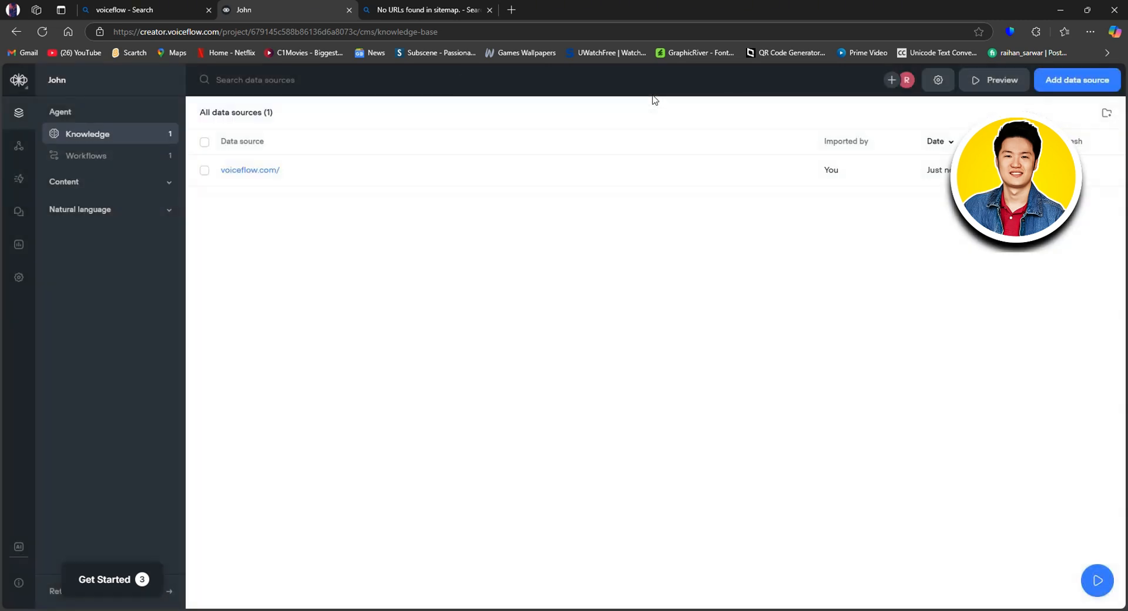
Step: Import the copied knowledge base page address as a URL data source for the agent's knowledge
{"action": "left_click", "coordinate": [1085, 84]}
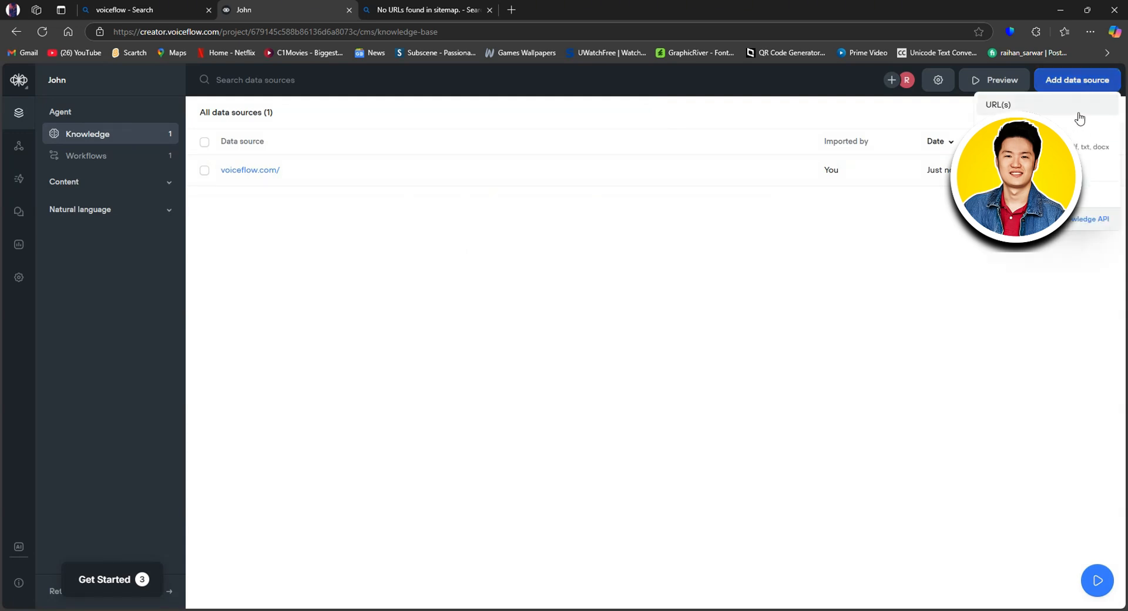
{"action": "left_click", "coordinate": [1034, 109]}
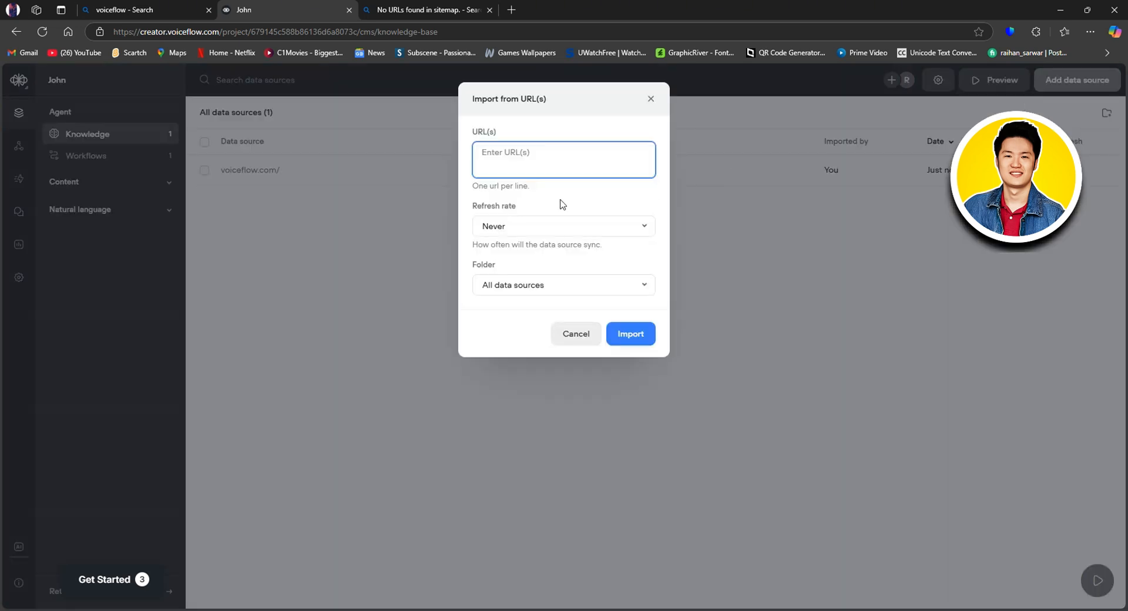
{"action": "key", "text": "ctrl+v"}
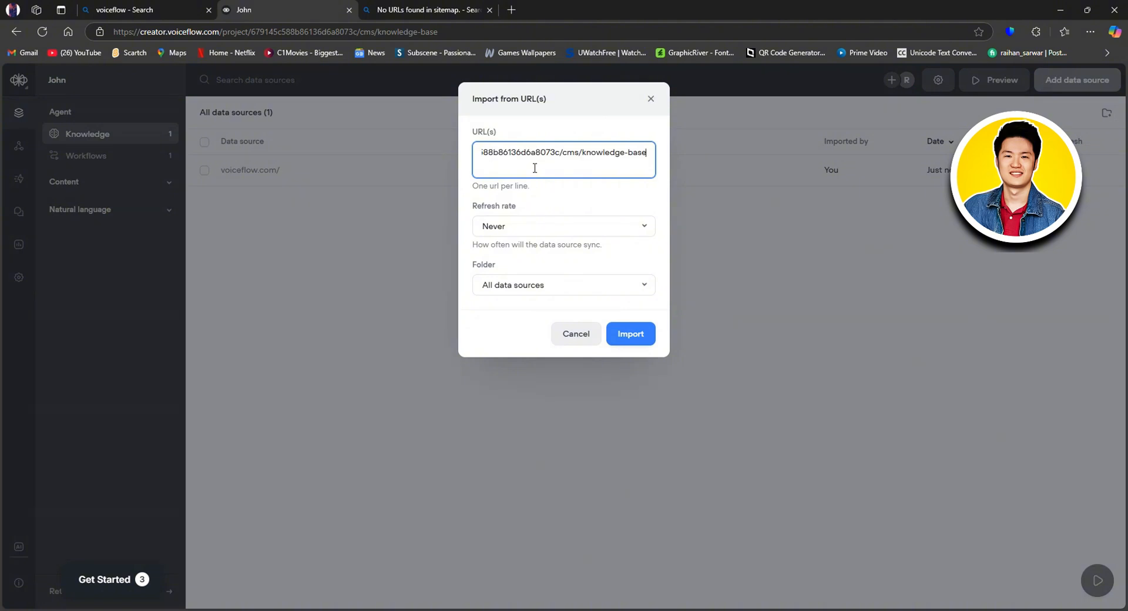
{"action": "left_click", "coordinate": [644, 333]}
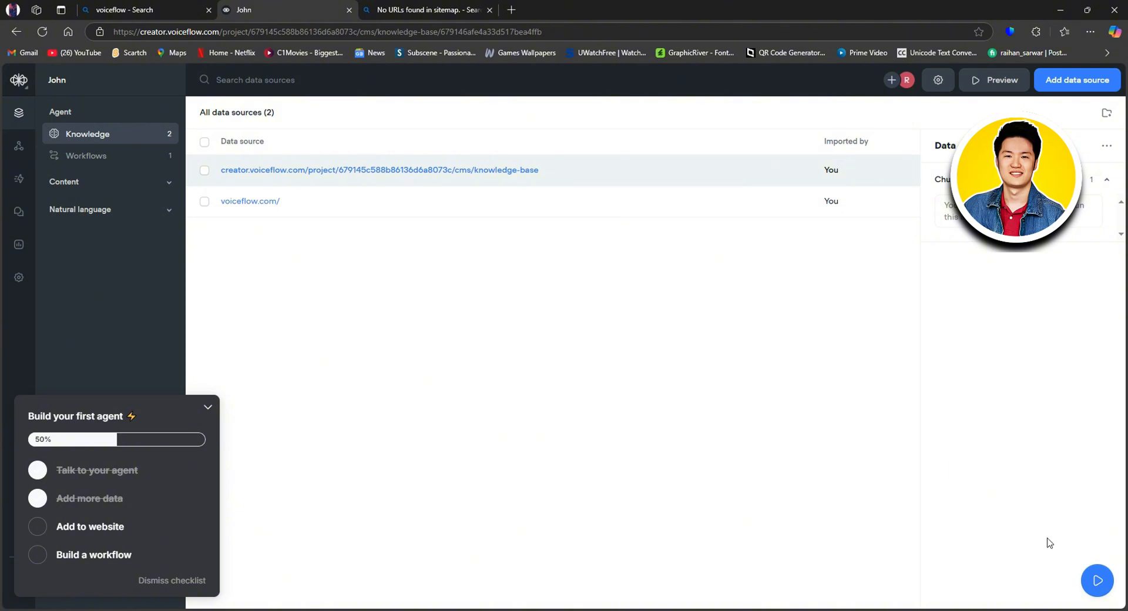
Step: Ask the agent "best ai building project" in a test chat and read through its answer
{"action": "left_click", "coordinate": [1103, 581]}
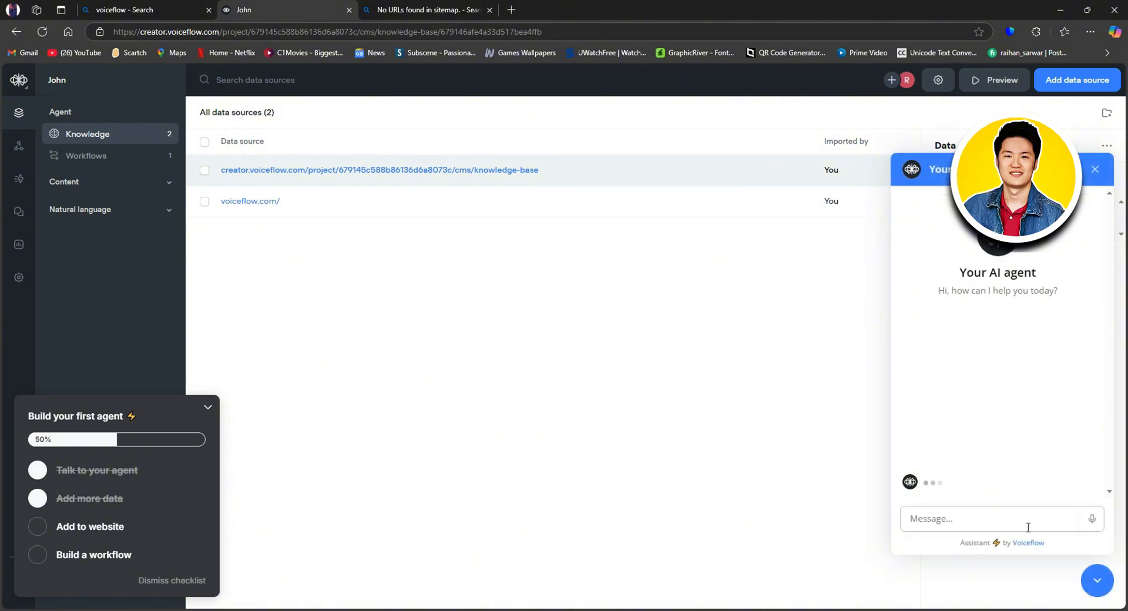
{"action": "type", "text": "best"}
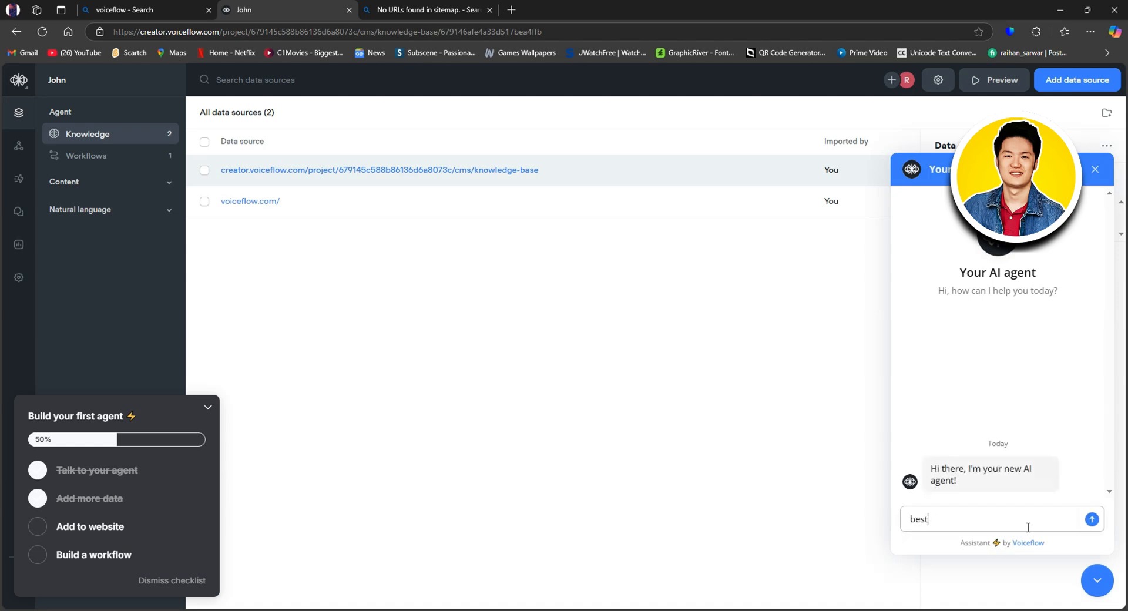
{"action": "type", "text": " ai building project"}
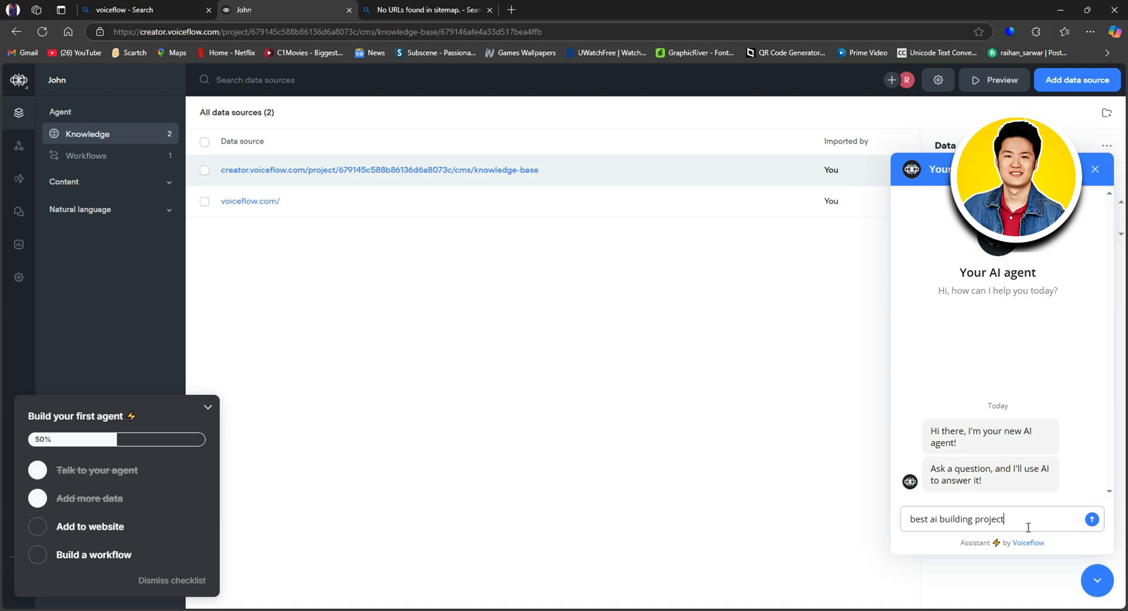
{"action": "key", "text": "Return"}
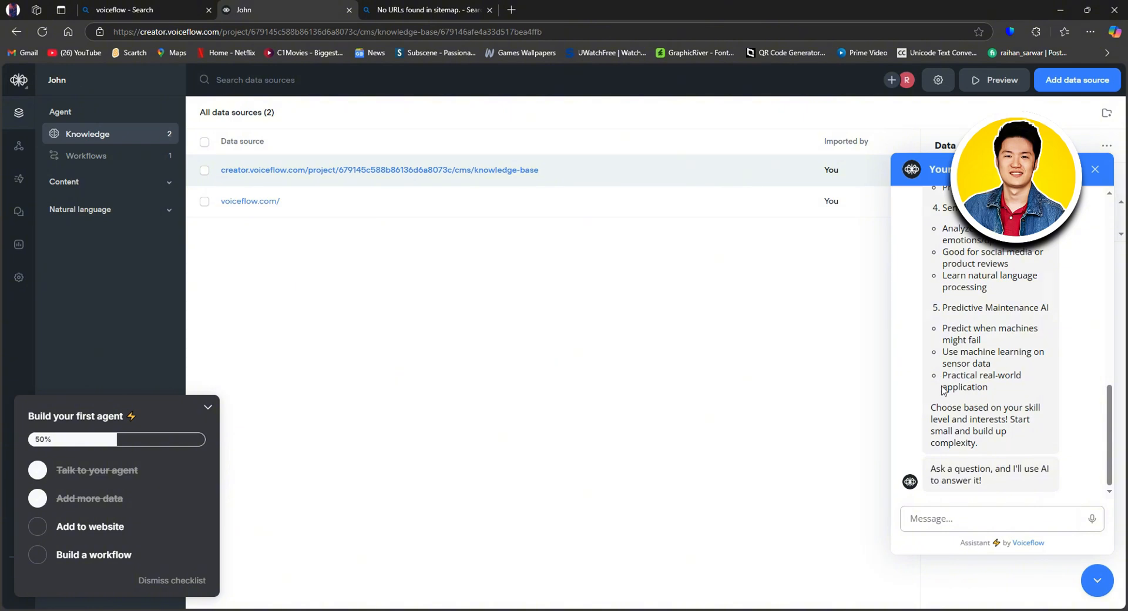
{"action": "scroll", "coordinate": [966, 353], "scroll_direction": "up", "scroll_amount": 5}
{"action": "scroll", "coordinate": [963, 351], "scroll_direction": "down", "scroll_amount": 4}
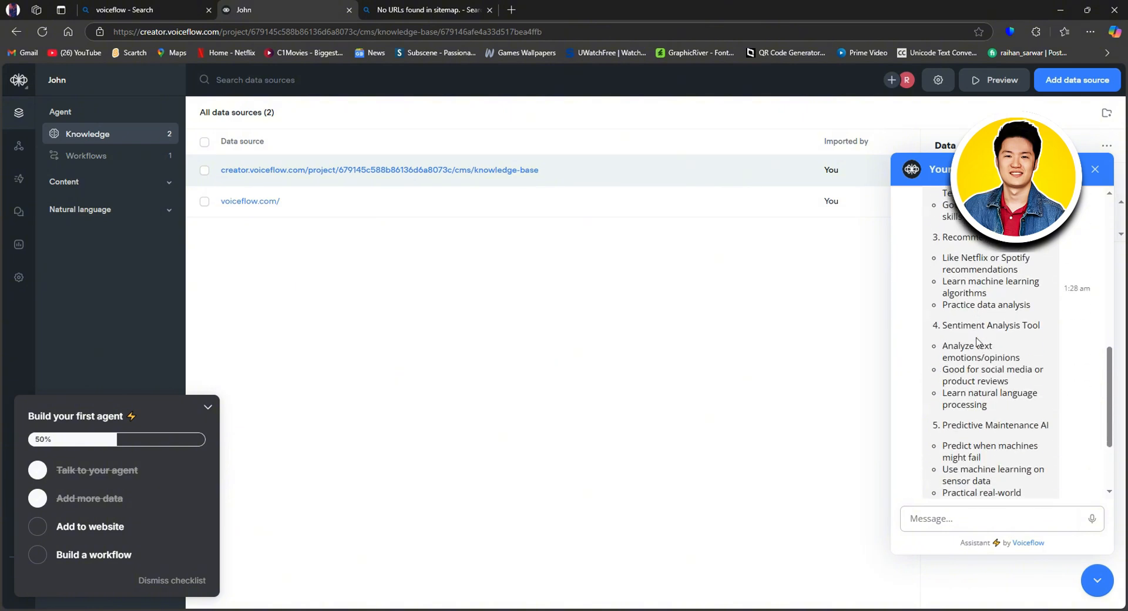
{"action": "left_click", "coordinate": [1094, 169]}
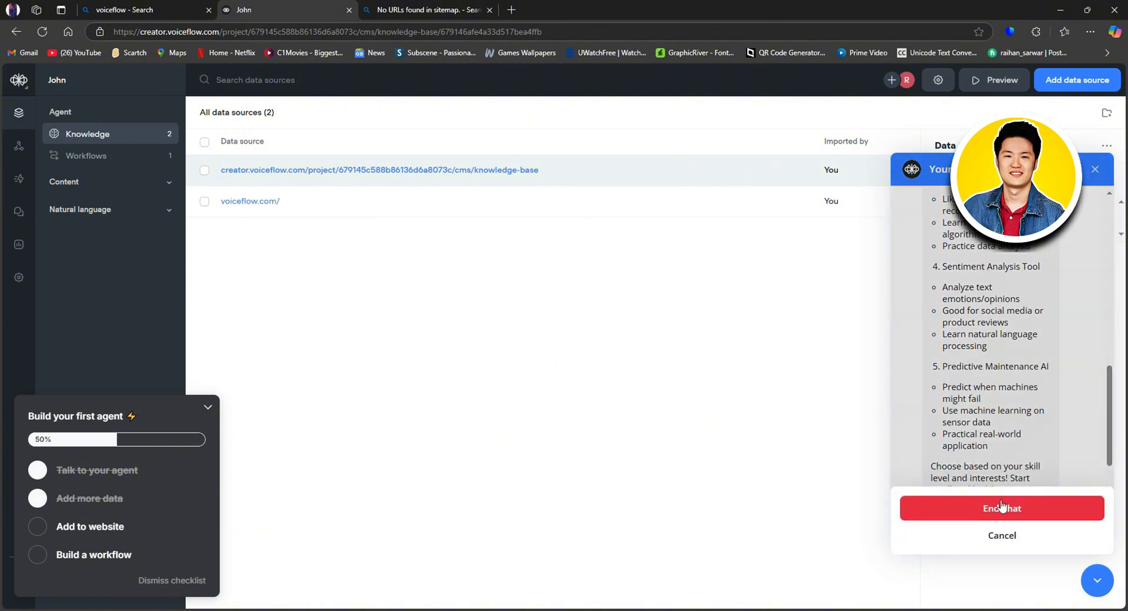
{"action": "left_click", "coordinate": [1004, 536]}
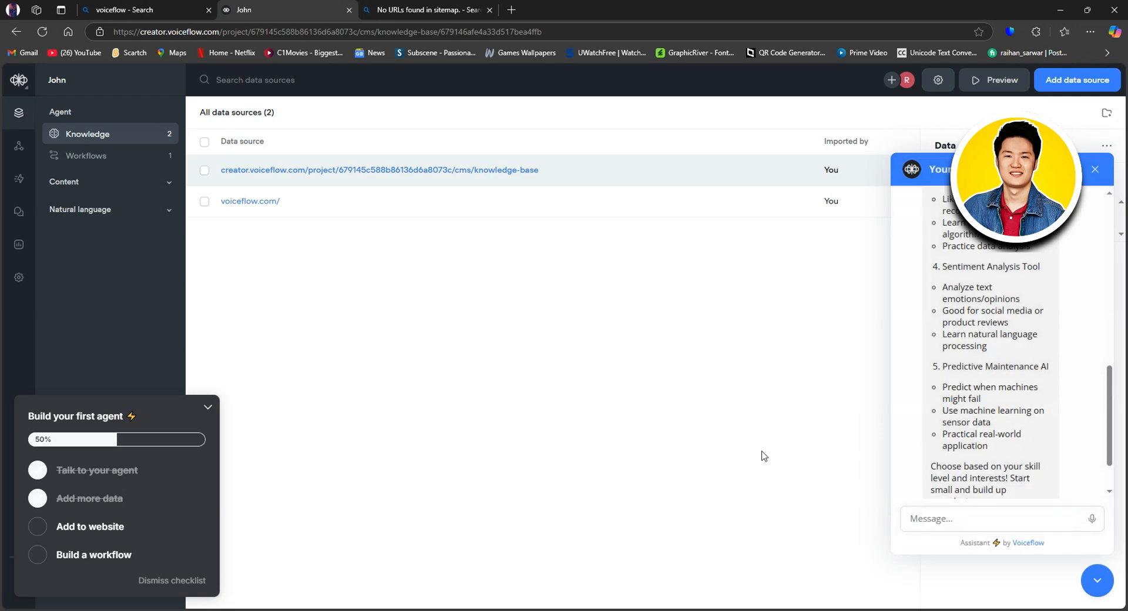
Step: Close the checklist and test chat, and open the Question & Answer workflow on the canvas without the tip about adding steps
{"action": "left_click", "coordinate": [208, 408]}
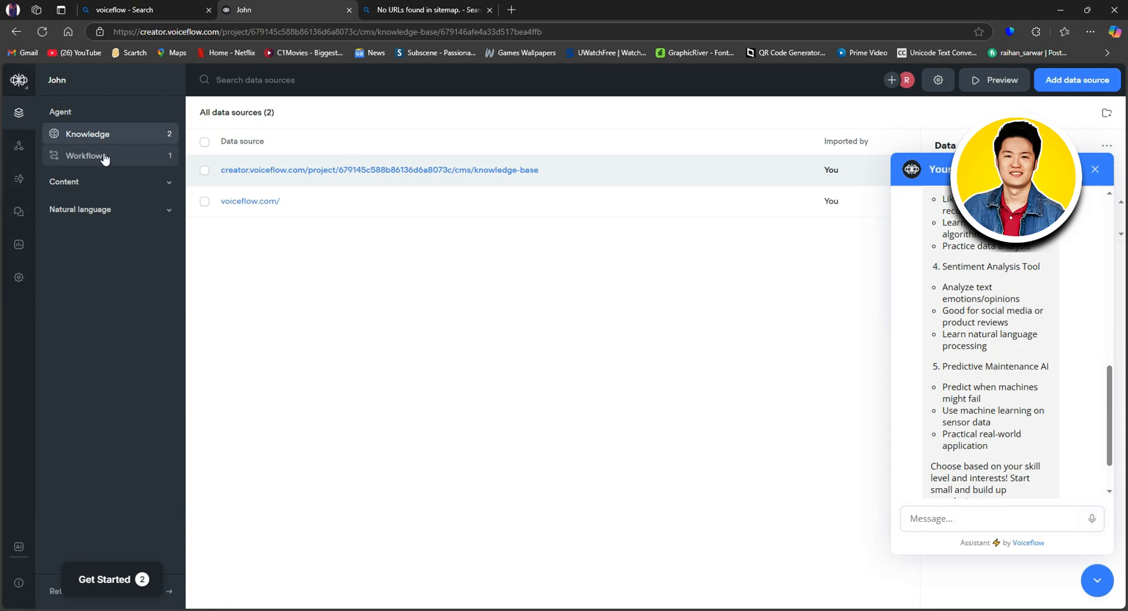
{"action": "left_click", "coordinate": [82, 156]}
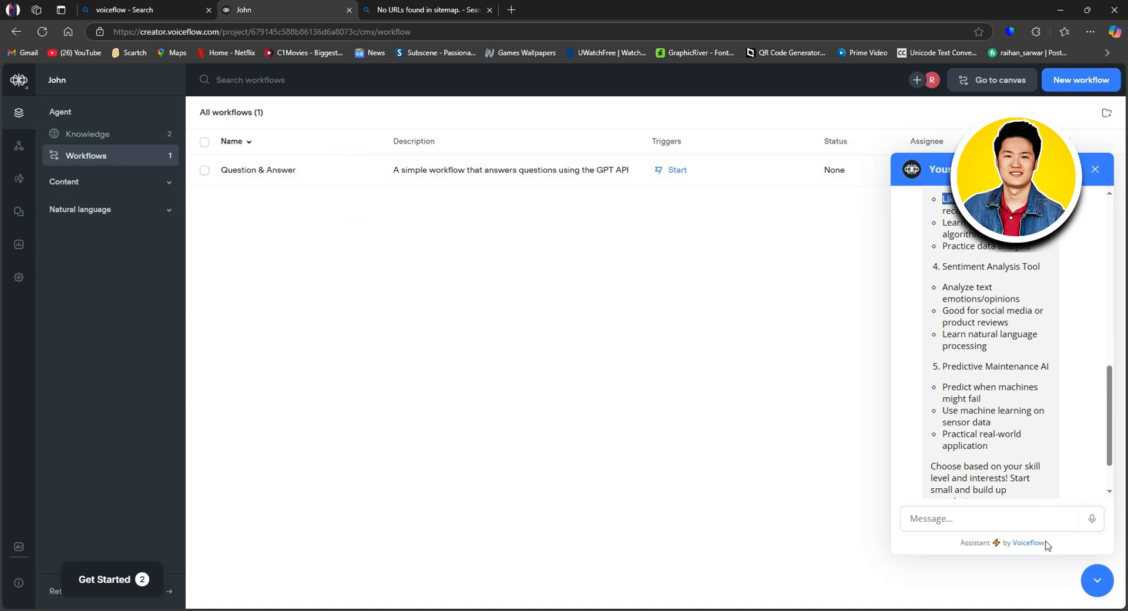
{"action": "left_click", "coordinate": [1094, 579]}
{"action": "left_click", "coordinate": [595, 185]}
{"action": "left_click", "coordinate": [637, 205]}
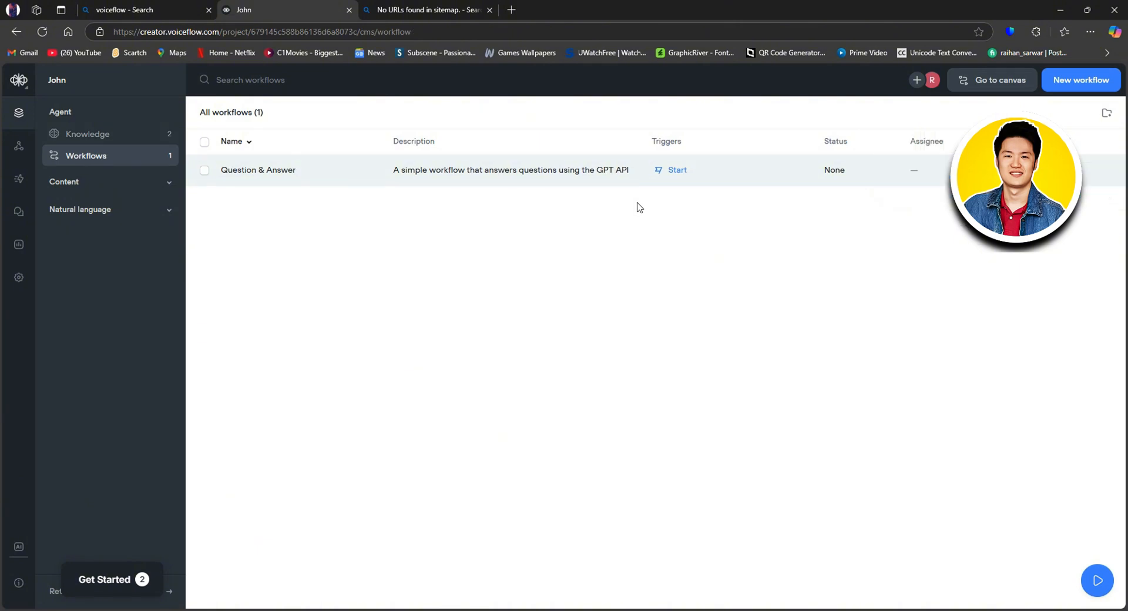
{"action": "left_click", "coordinate": [541, 176]}
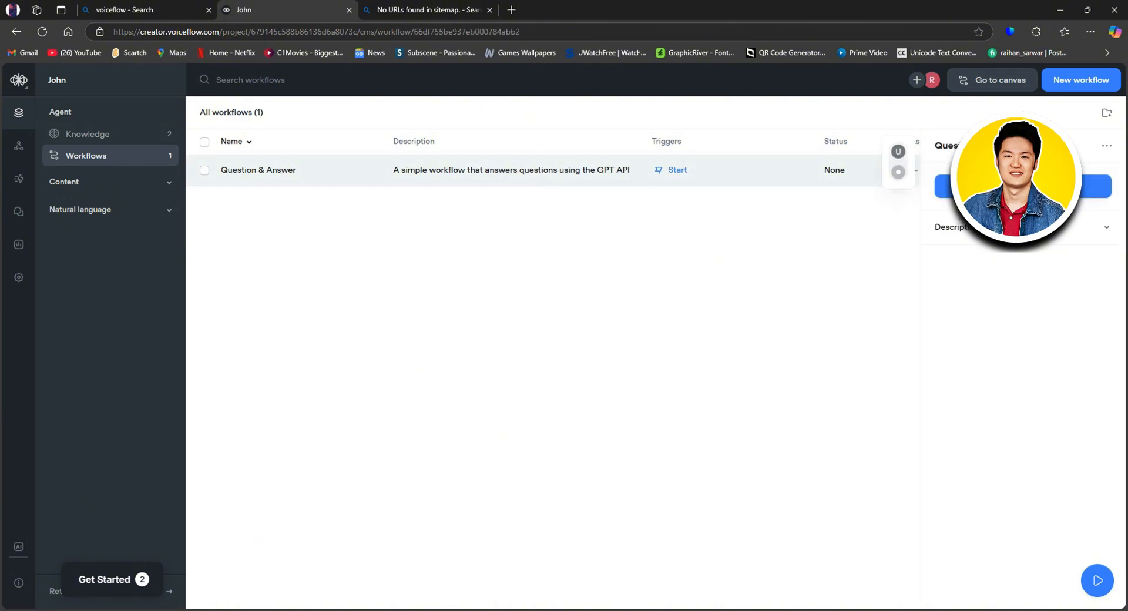
{"action": "left_click", "coordinate": [1022, 186]}
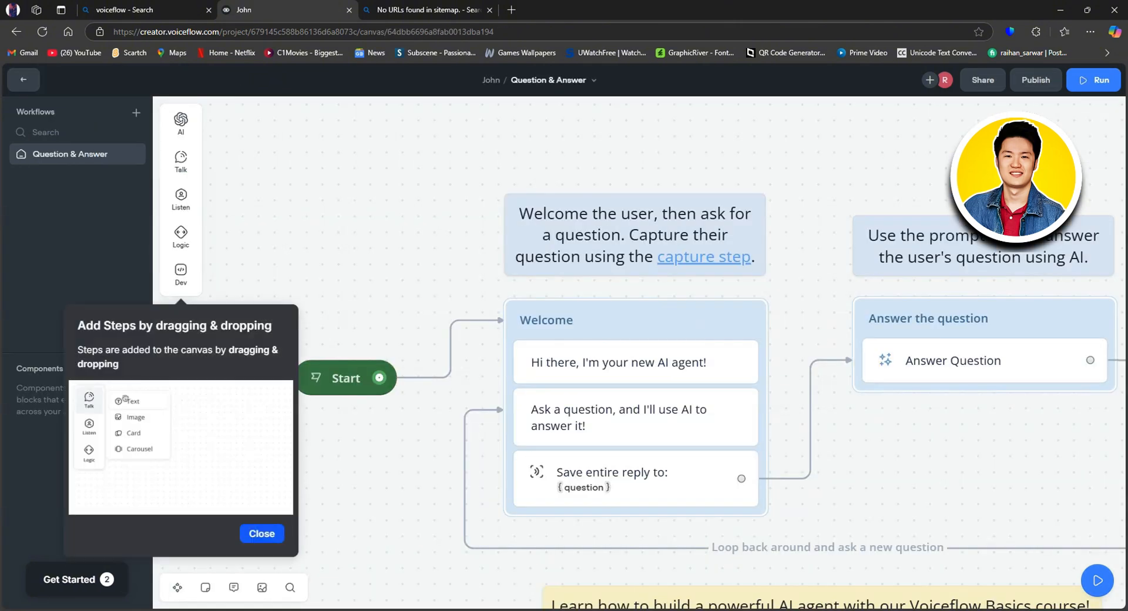
{"action": "scroll", "coordinate": [699, 376], "scroll_direction": "down", "scroll_amount": 5}
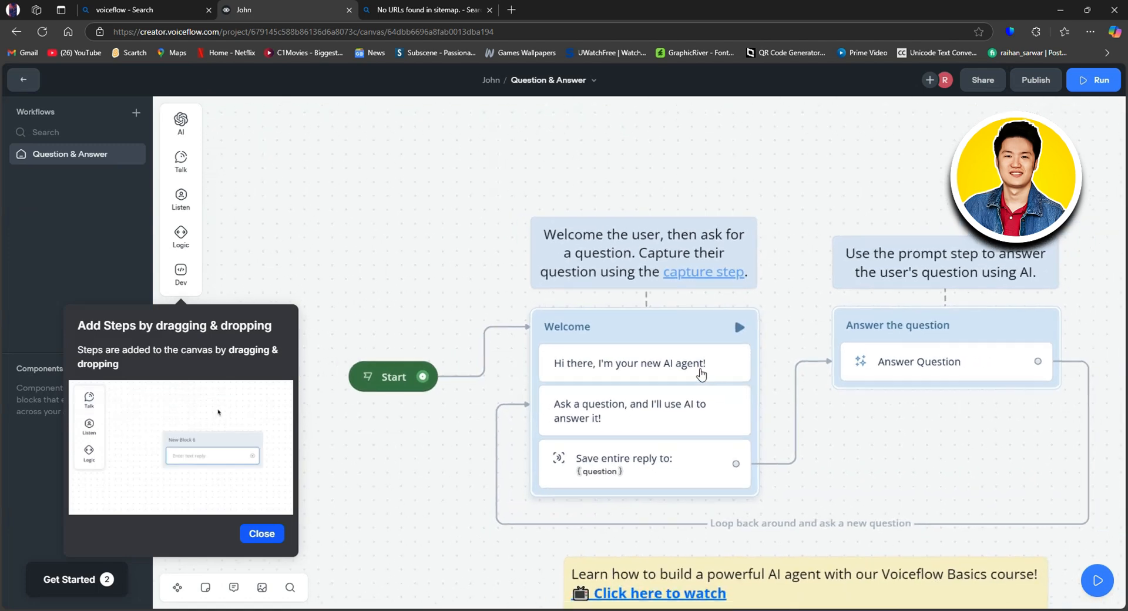
{"action": "scroll", "coordinate": [728, 400], "scroll_direction": "down", "scroll_amount": 2}
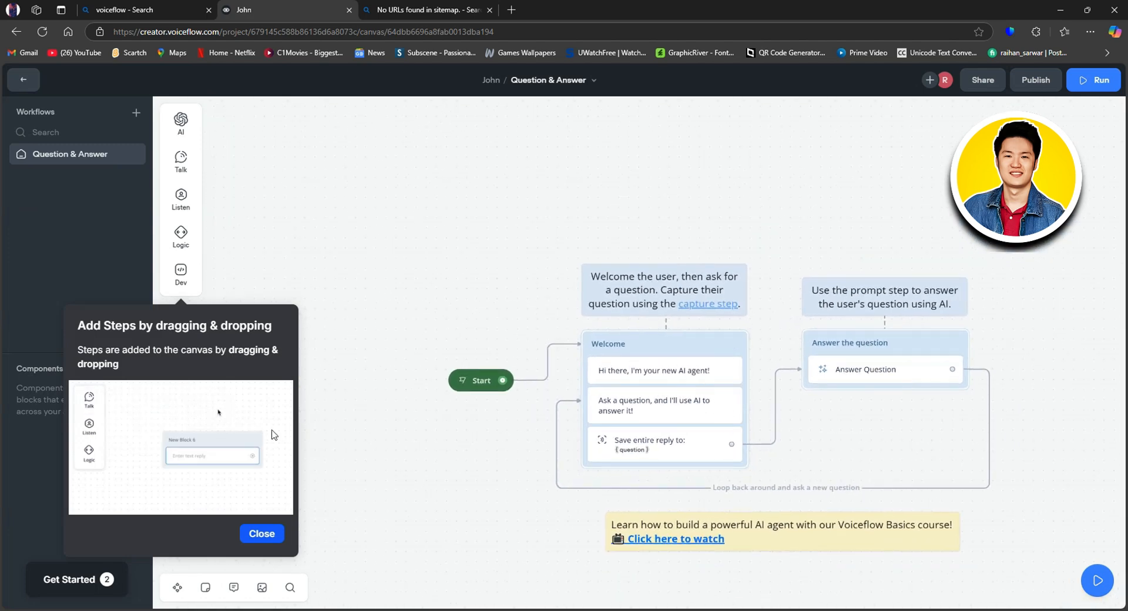
{"action": "left_click", "coordinate": [271, 534]}
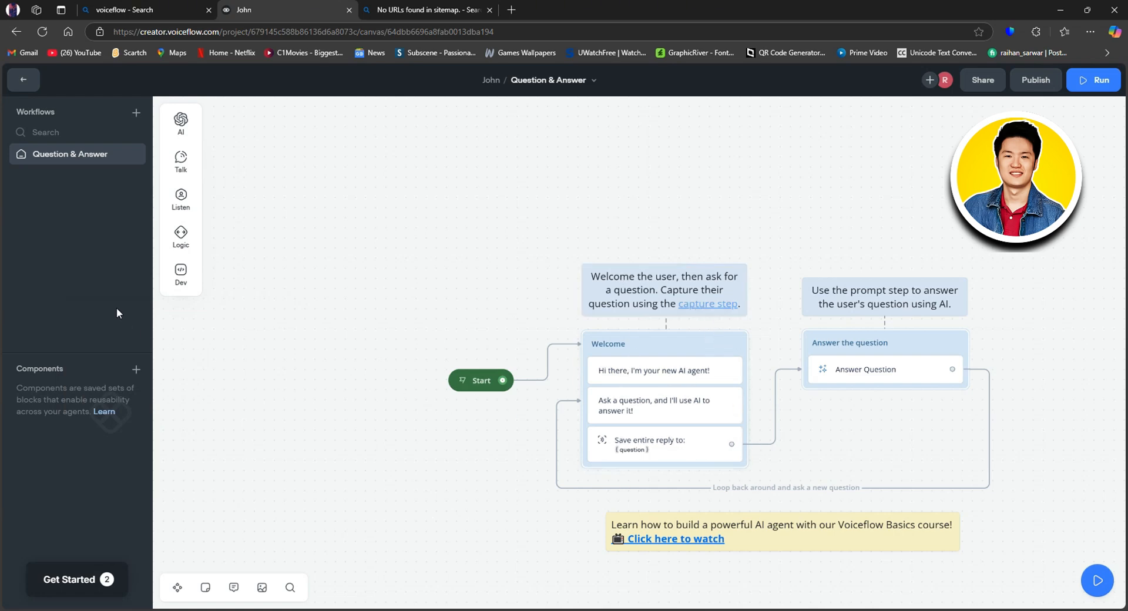
Step: Insert a Message step reading "Hello" after the greeting in the Welcome block
{"action": "mouse_move", "coordinate": [183, 121]}
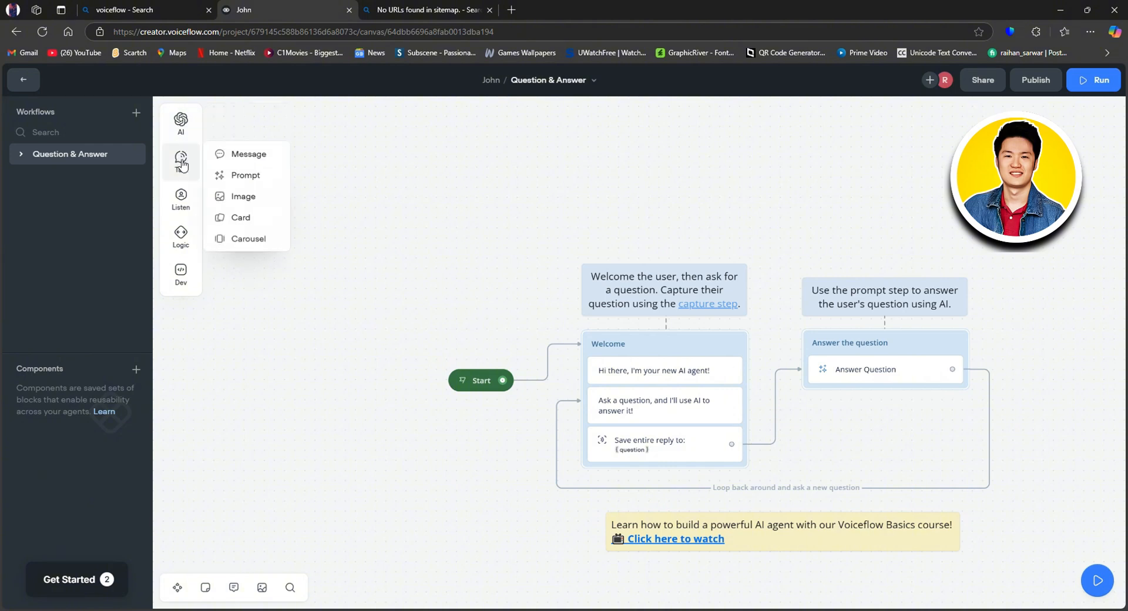
{"action": "mouse_move", "coordinate": [181, 204]}
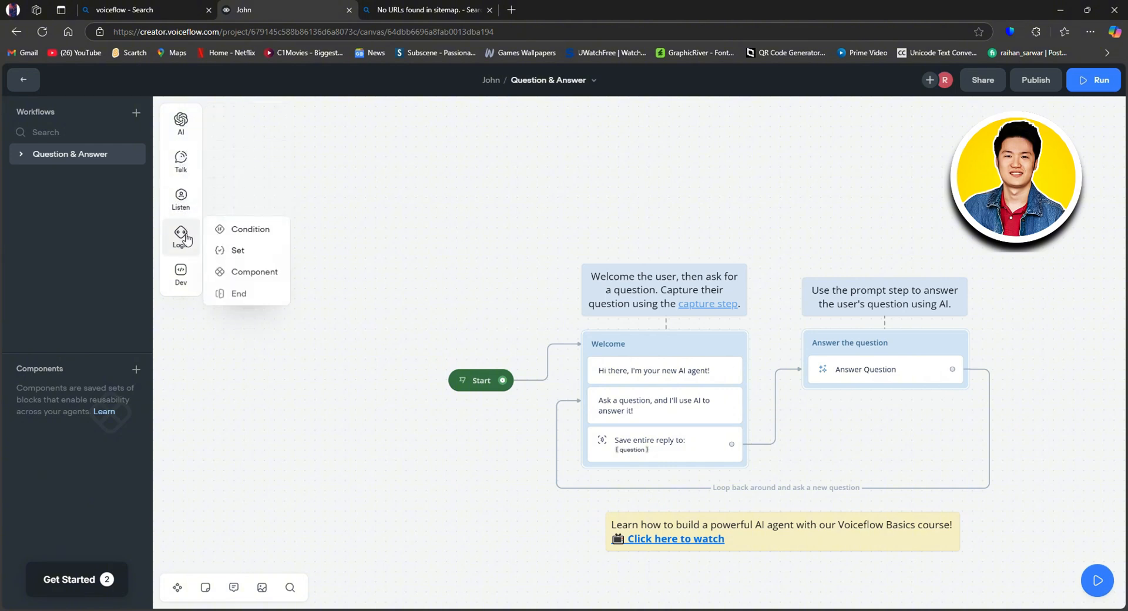
{"action": "mouse_move", "coordinate": [182, 169]}
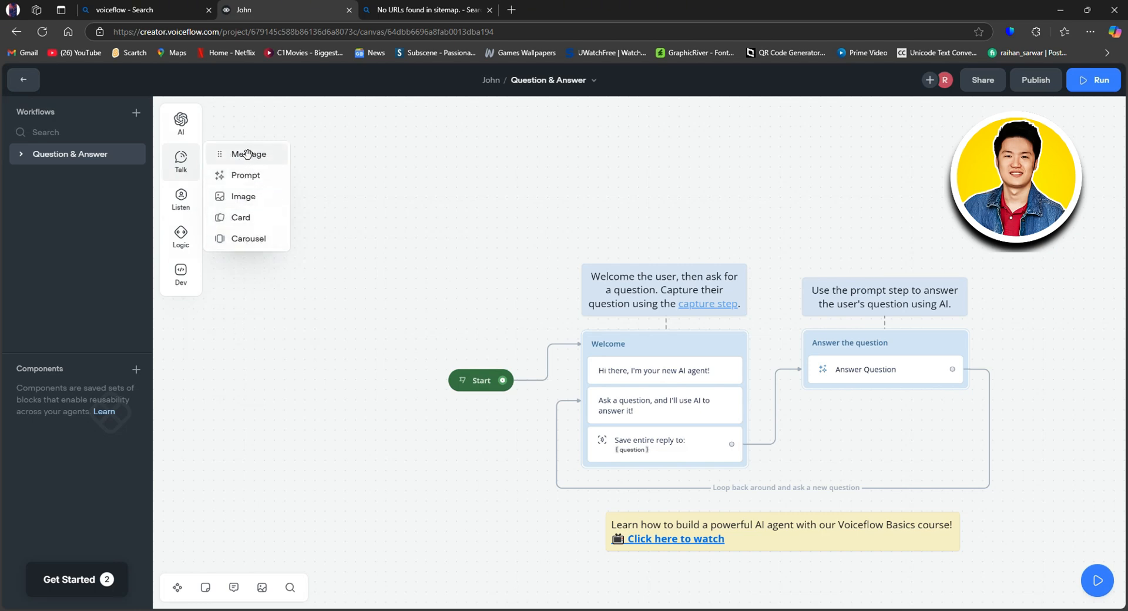
{"action": "left_click_drag", "start_coordinate": [250, 154], "coordinate": [649, 395]}
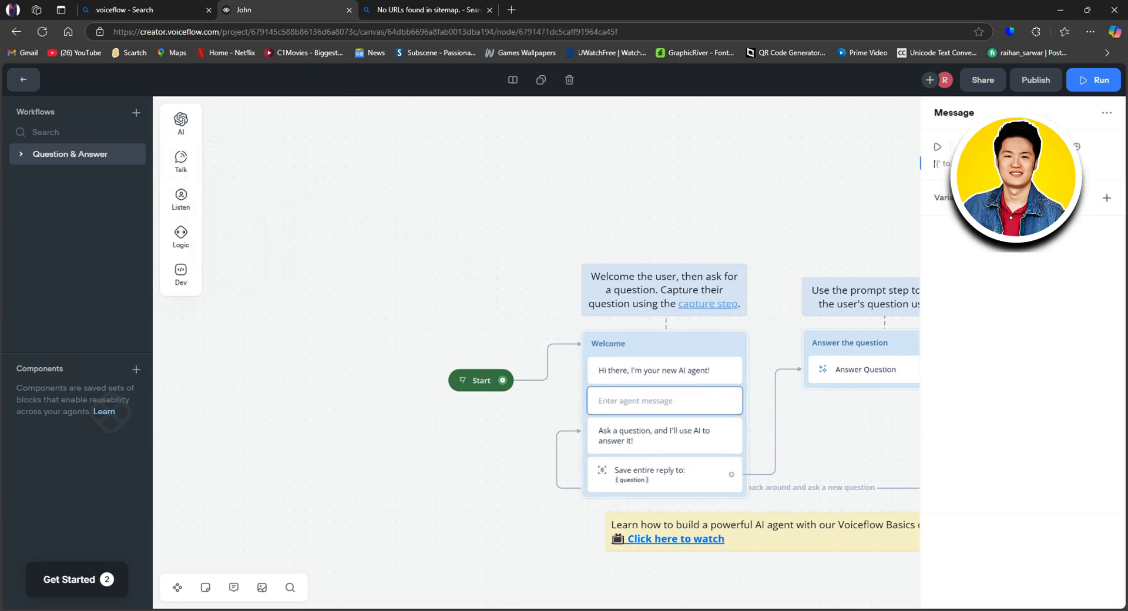
{"action": "type", "text": "Hello"}
{"action": "key", "text": "Return"}
{"action": "key", "text": "BackSpace"}
Step: Add an empty variant to the Hello message and run the workflow in a test chat
{"action": "left_click", "coordinate": [1106, 198]}
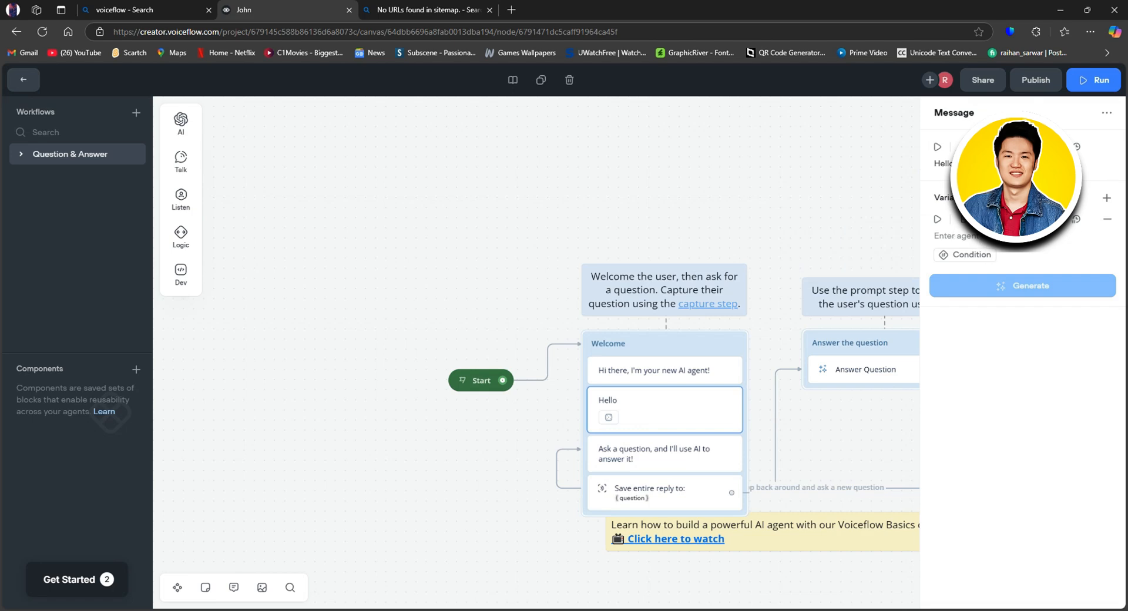
{"action": "left_click", "coordinate": [970, 239]}
{"action": "left_click", "coordinate": [884, 234]}
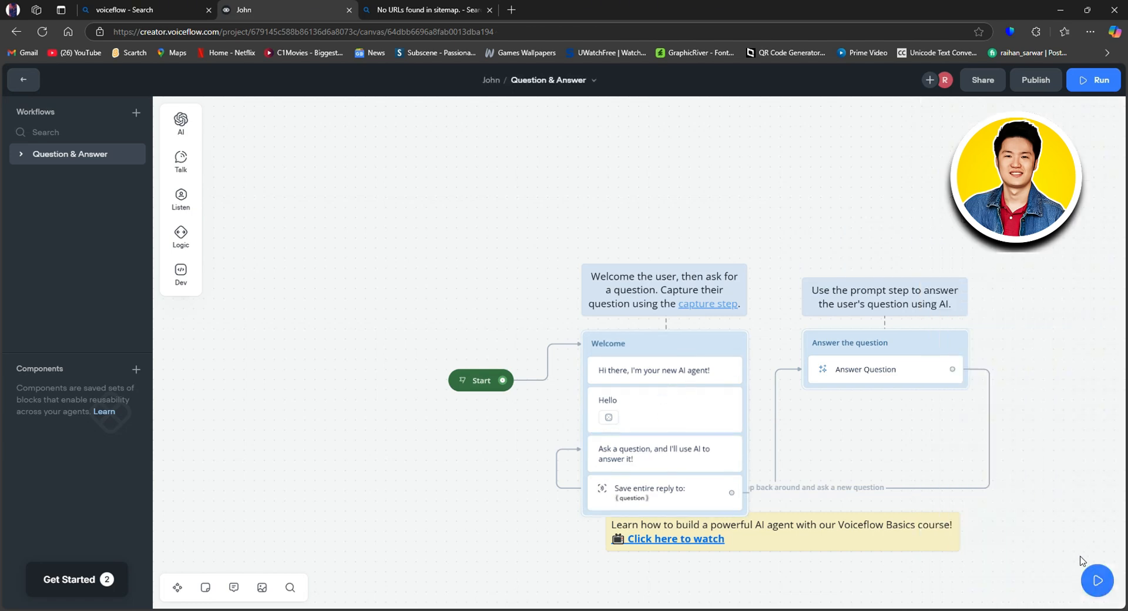
{"action": "left_click", "coordinate": [1096, 579]}
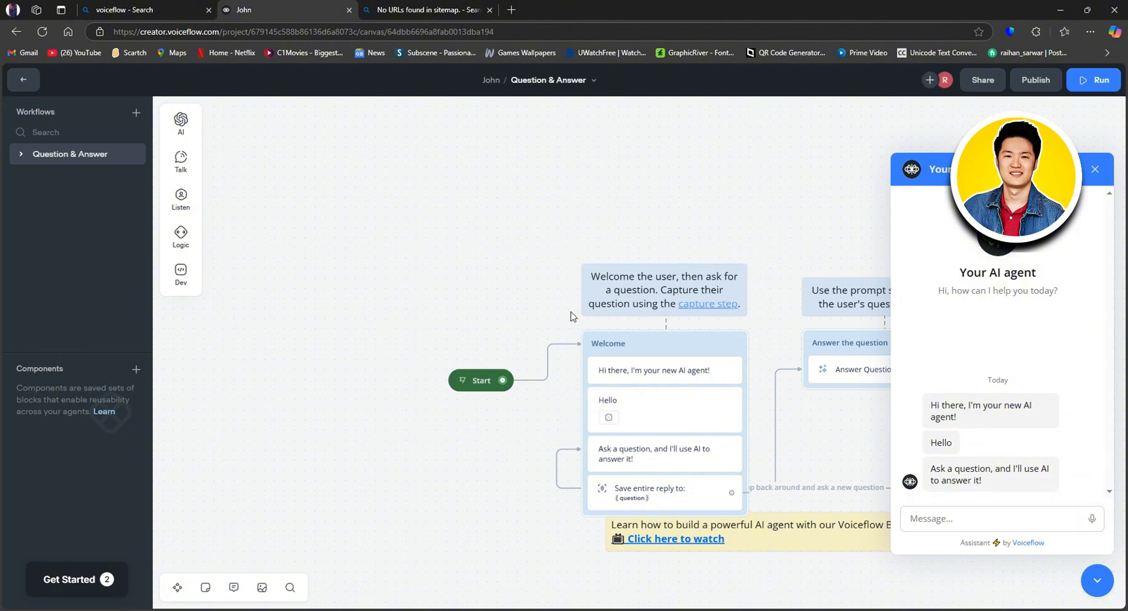
Step: Try to add a Choice step to the Welcome block below the Hello message
{"action": "mouse_move", "coordinate": [192, 166]}
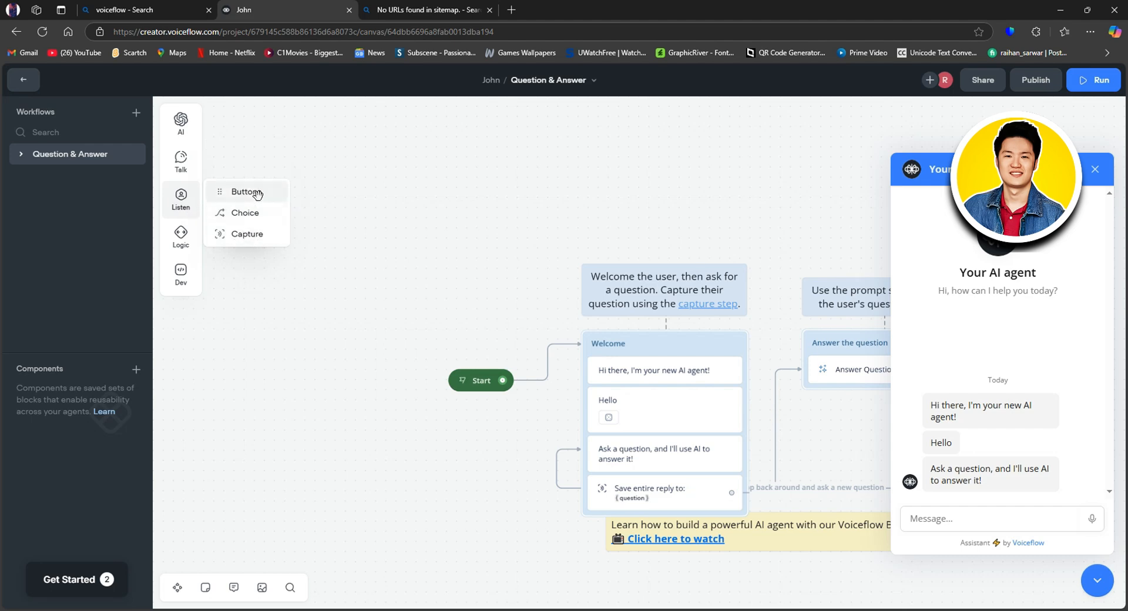
{"action": "left_click_drag", "start_coordinate": [245, 212], "coordinate": [660, 429]}
{"action": "left_click", "coordinate": [655, 427]}
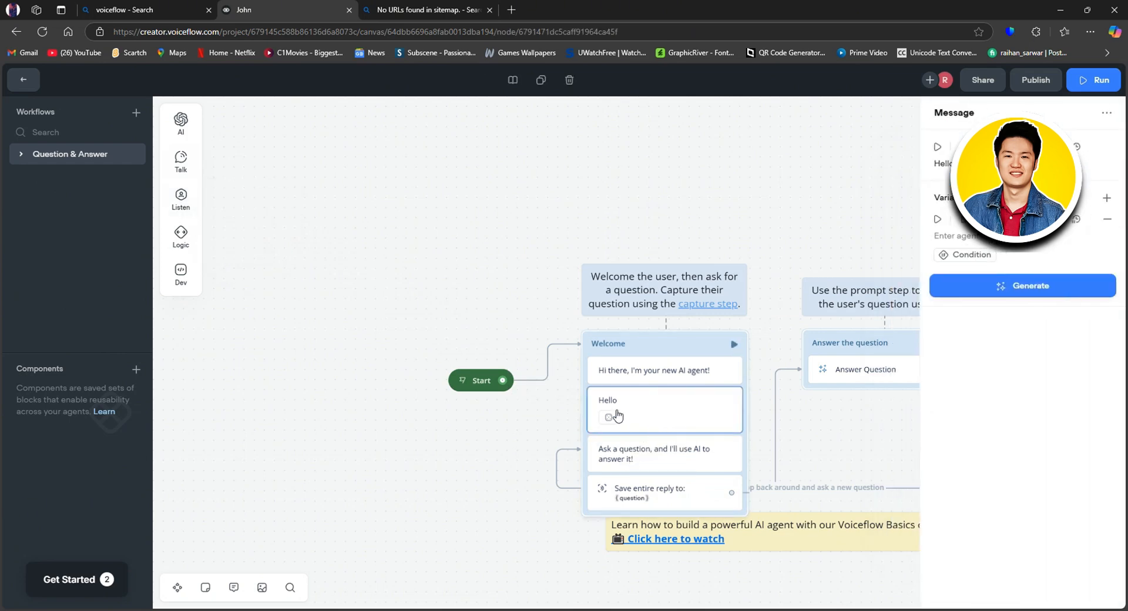
{"action": "scroll", "coordinate": [684, 435], "scroll_direction": "down", "scroll_amount": 1}
{"action": "scroll", "coordinate": [693, 452], "scroll_direction": "up", "scroll_amount": 1}
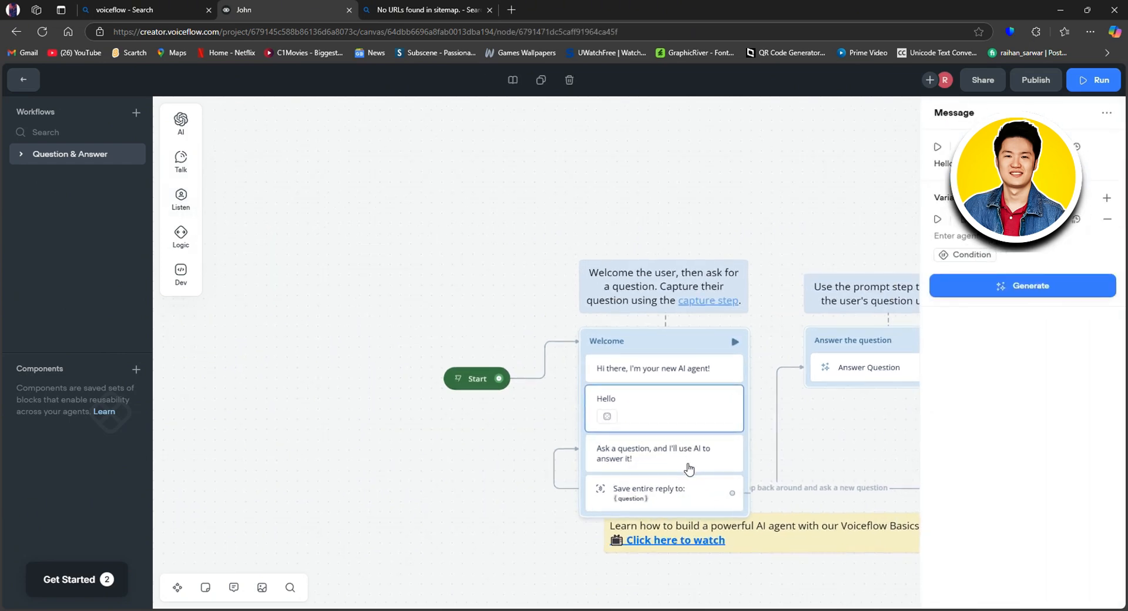
Step: Disconnect the Welcome block's reply capture step from the Answer the question block
{"action": "left_click", "coordinate": [727, 478]}
{"action": "left_click", "coordinate": [729, 475]}
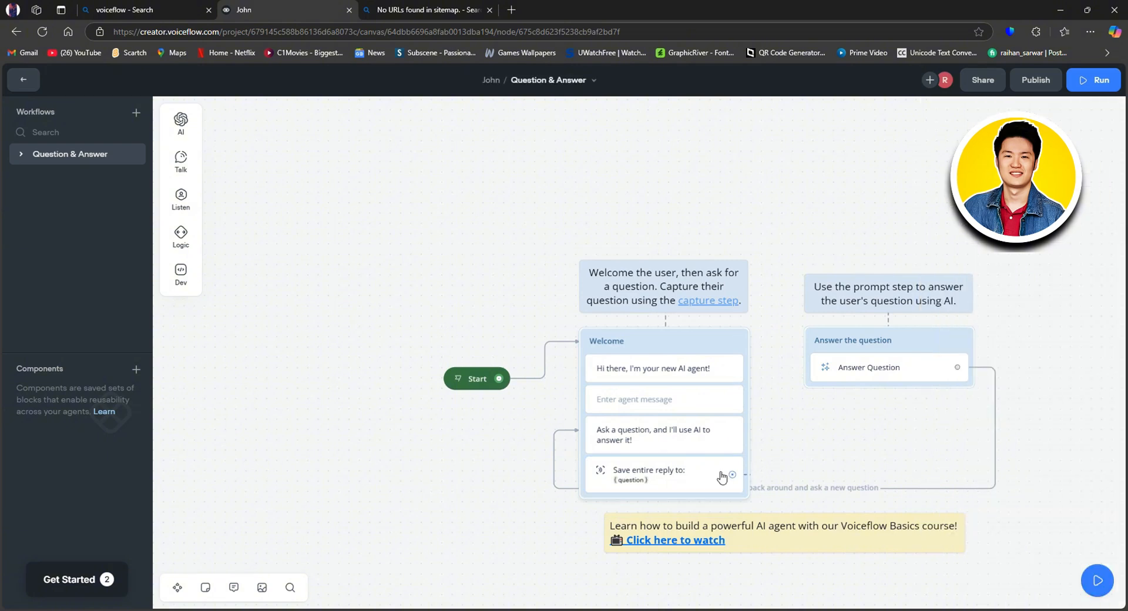
Step: Try adding a Listen step in a new block near the Welcome block's capture step, and undo it
{"action": "mouse_move", "coordinate": [702, 481]}
{"action": "left_mouse_down"}
{"action": "mouse_move", "coordinate": [656, 489]}
{"action": "mouse_move", "coordinate": [702, 479]}
{"action": "left_mouse_up"}
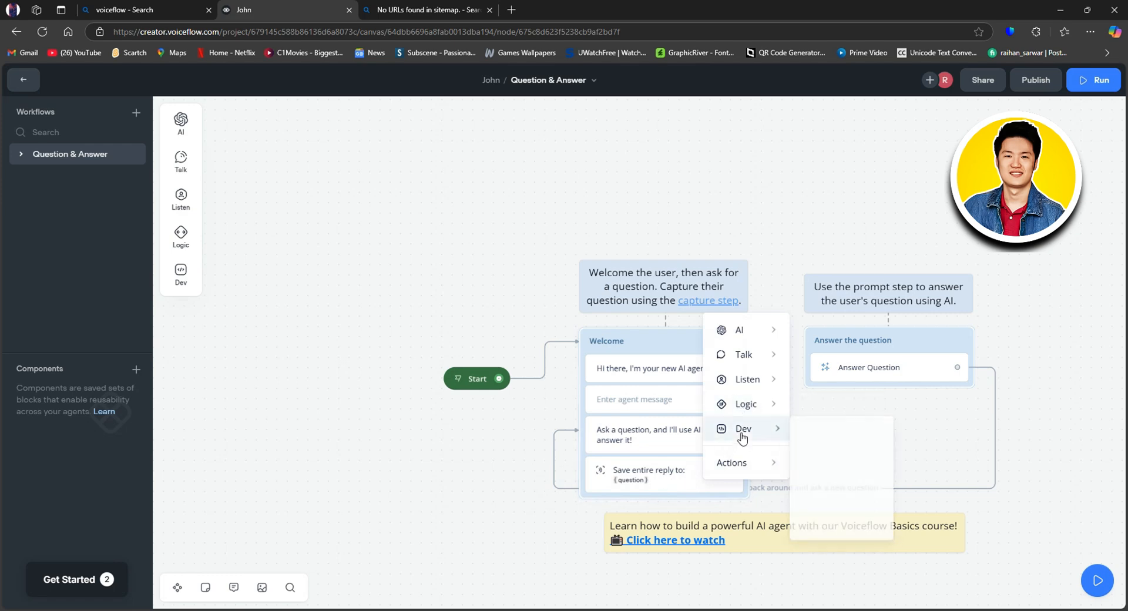
{"action": "mouse_move", "coordinate": [743, 435]}
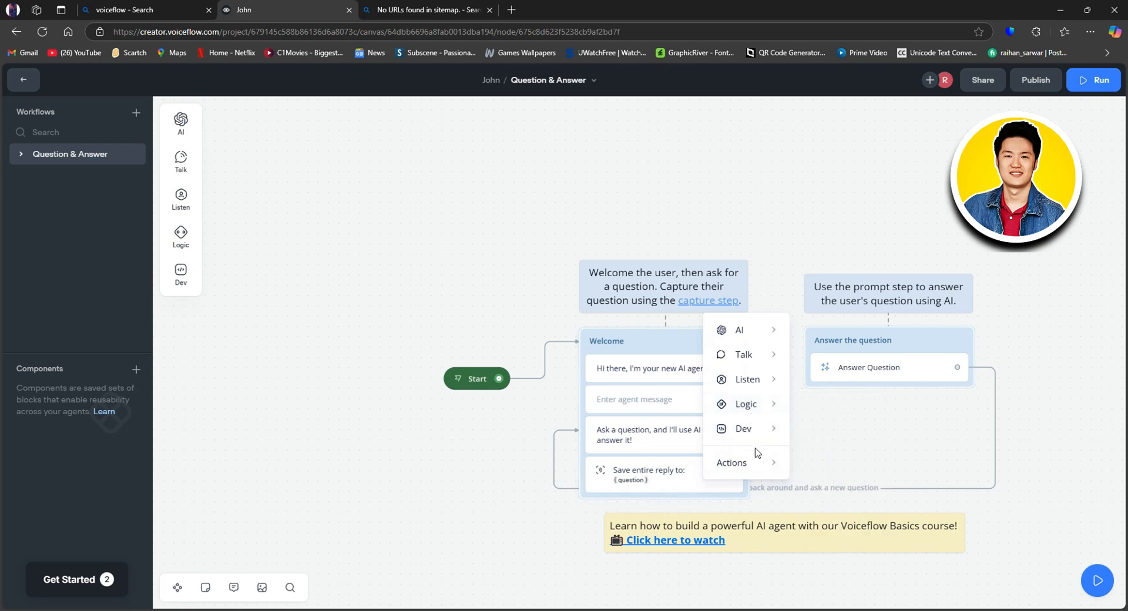
{"action": "mouse_move", "coordinate": [763, 467]}
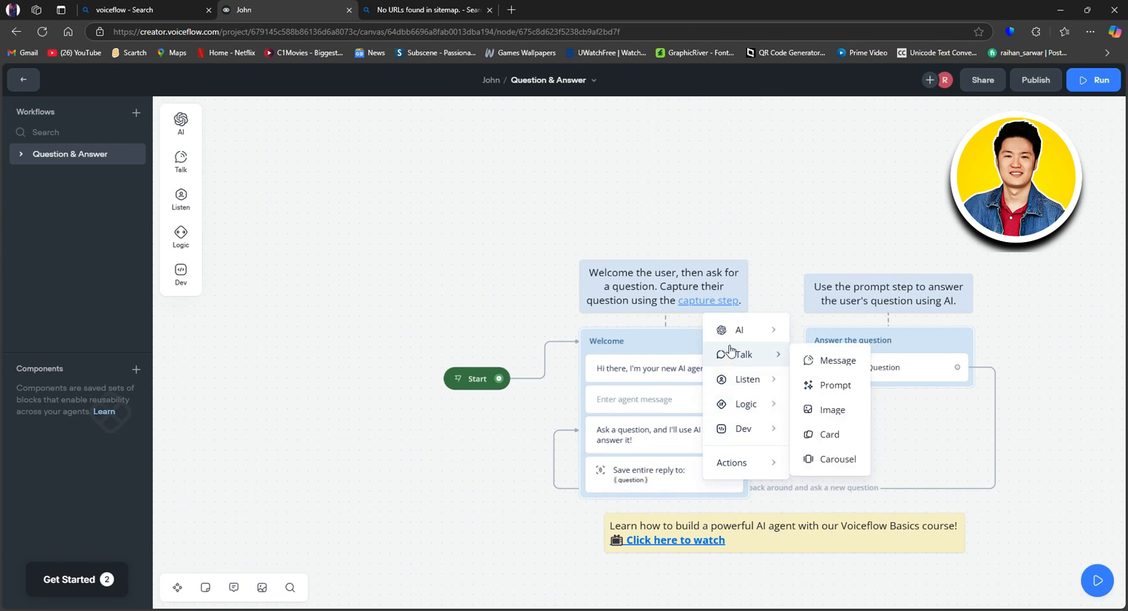
{"action": "mouse_move", "coordinate": [753, 388]}
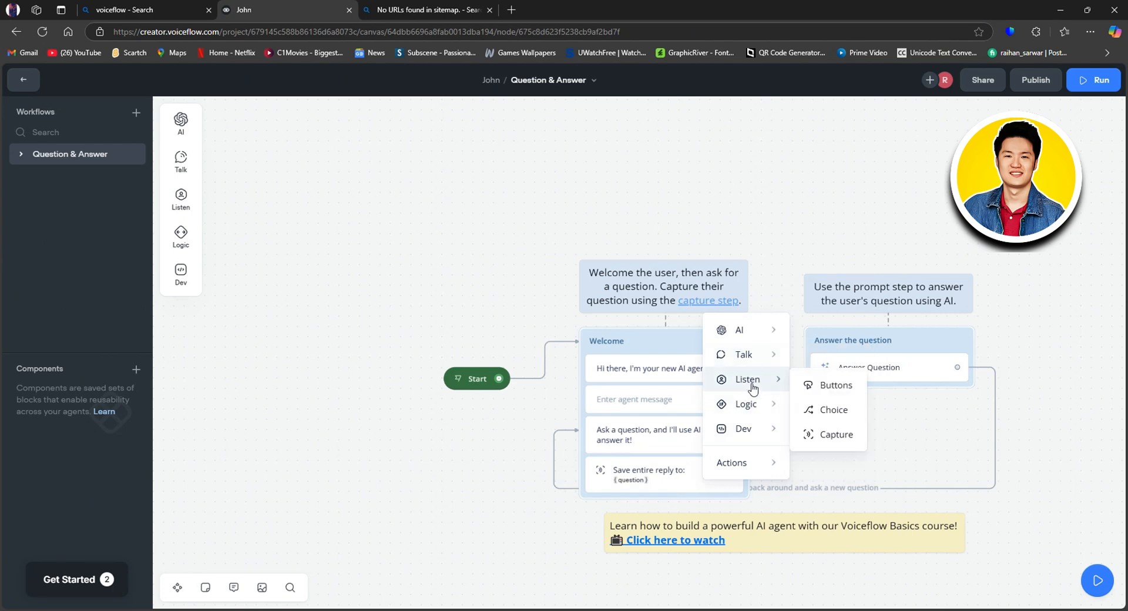
{"action": "left_click", "coordinate": [831, 383]}
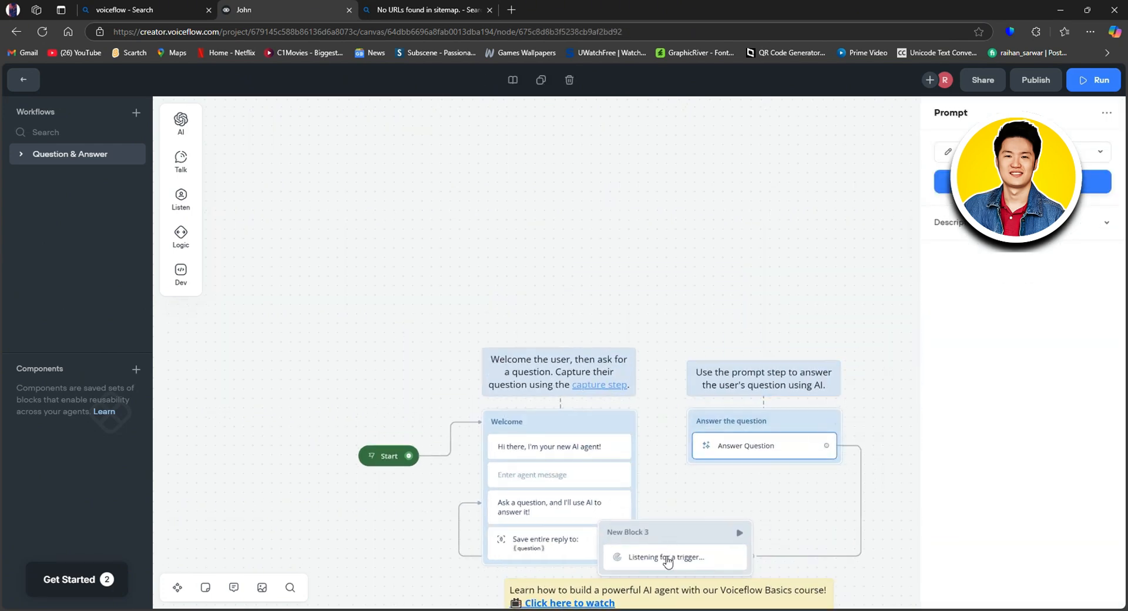
{"action": "key", "text": "ctrl+z"}
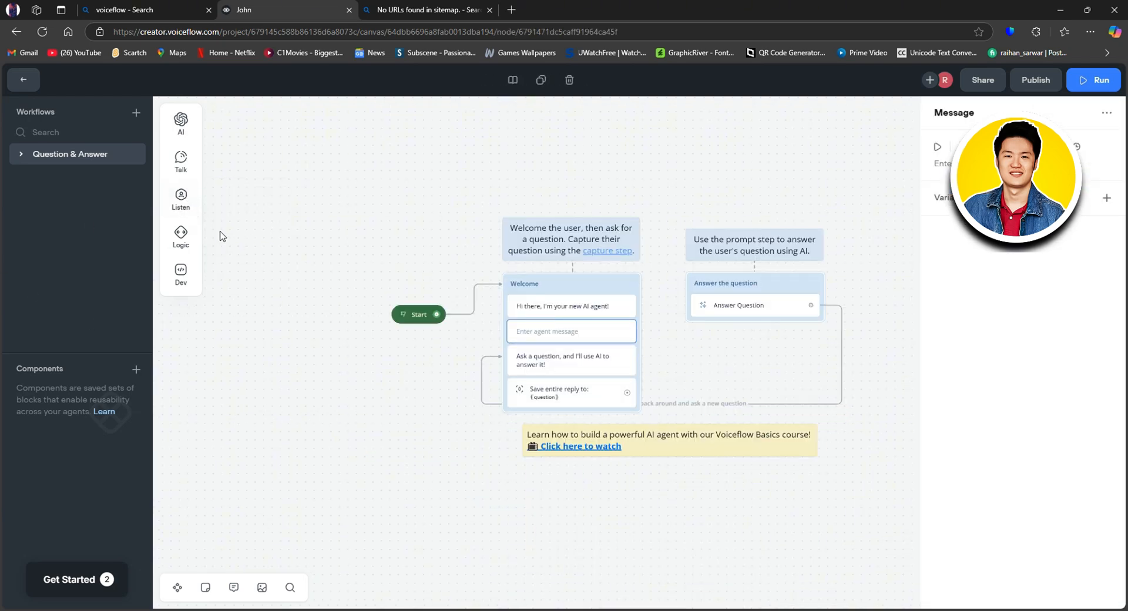
Step: Place a Capture step in a new block on the empty canvas above the Start block
{"action": "left_click", "coordinate": [364, 264]}
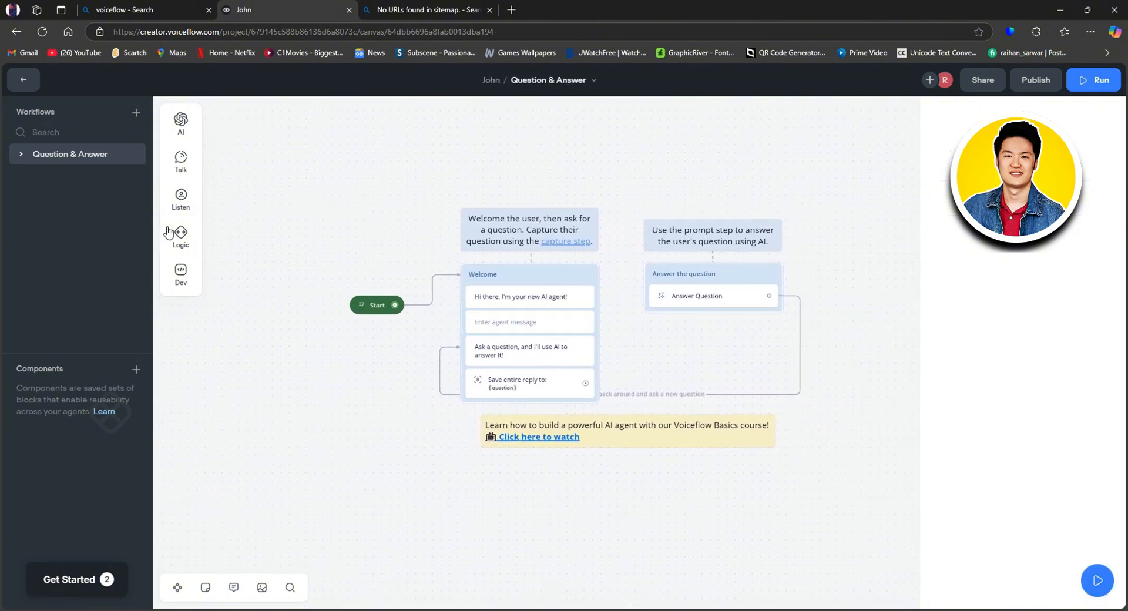
{"action": "left_click_drag", "start_coordinate": [244, 235], "coordinate": [319, 216]}
{"action": "left_click", "coordinate": [359, 234]}
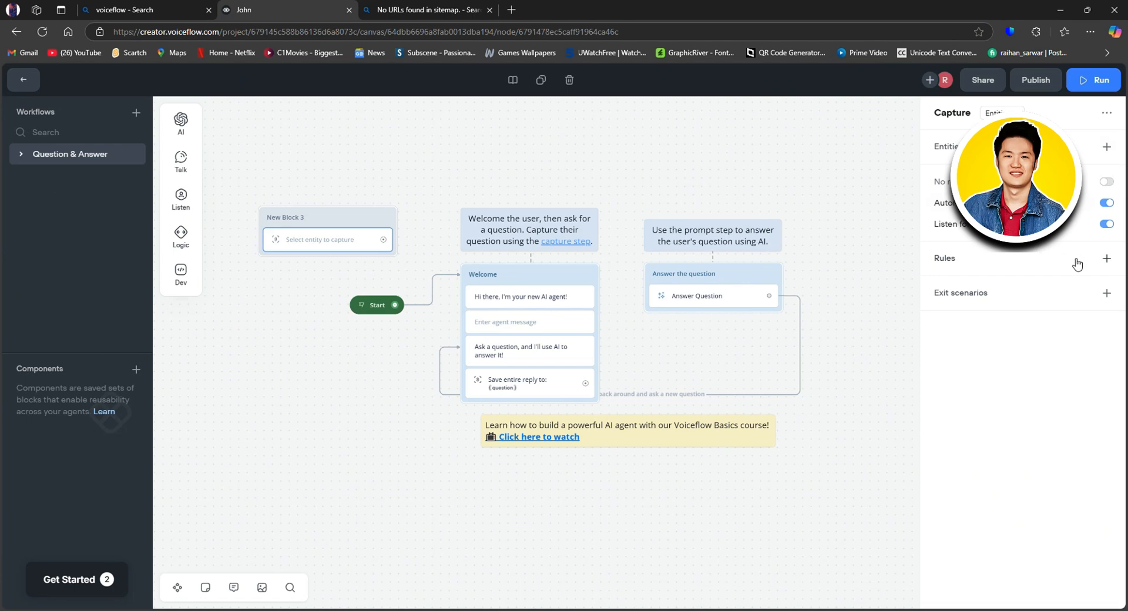
Step: Add a blank rule and a blank exit scenario to the Capture step, leaving its entity unselected
{"action": "left_click", "coordinate": [1106, 259]}
{"action": "left_click", "coordinate": [1090, 318]}
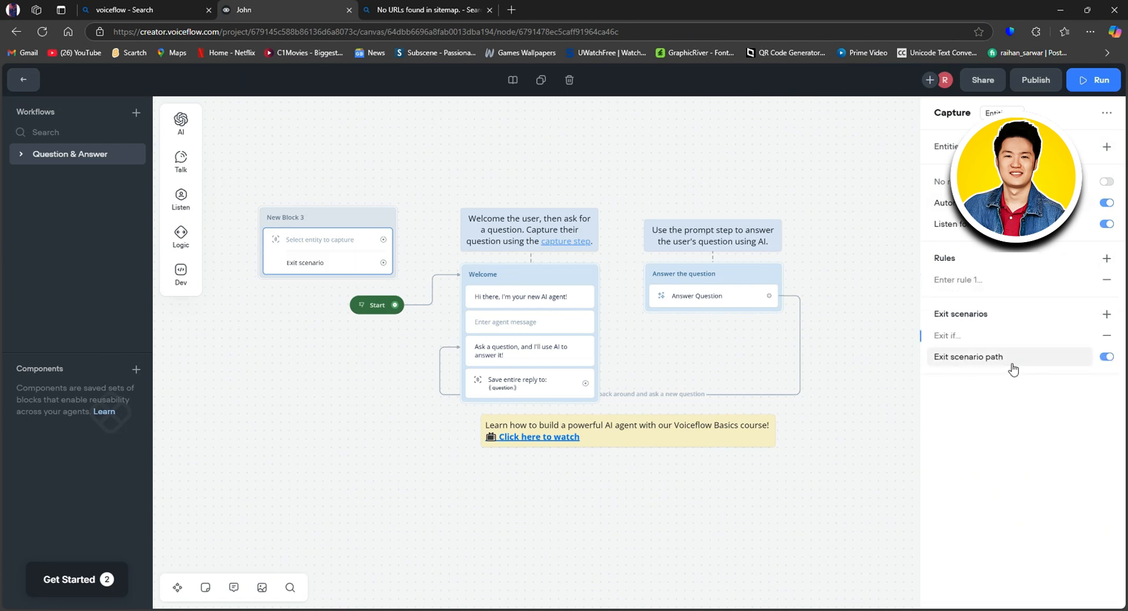
{"action": "left_click", "coordinate": [1107, 147]}
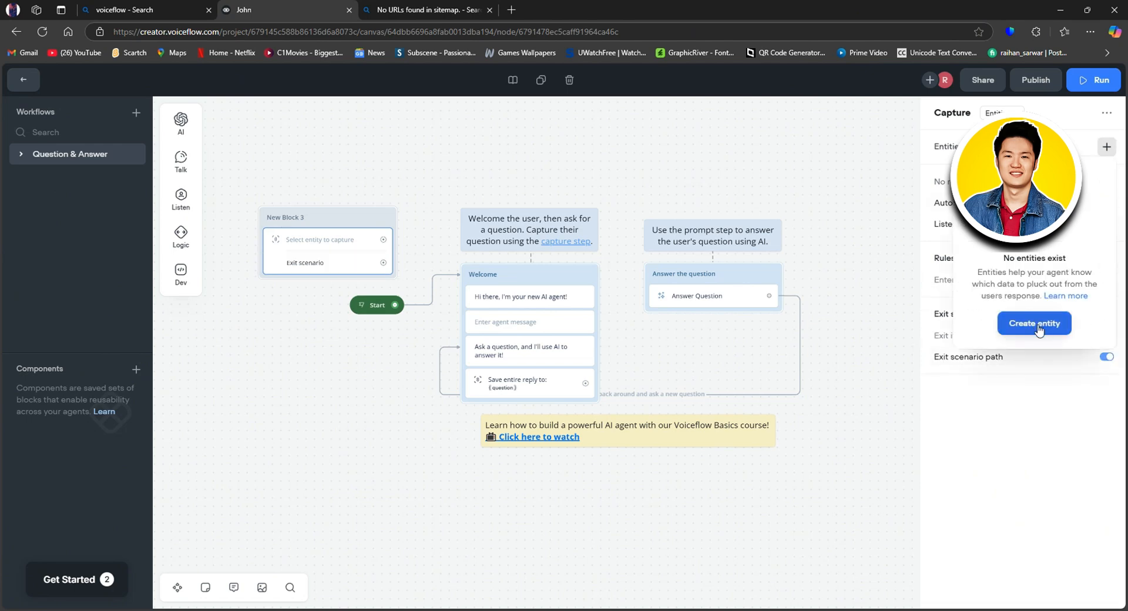
{"action": "left_click", "coordinate": [1033, 427]}
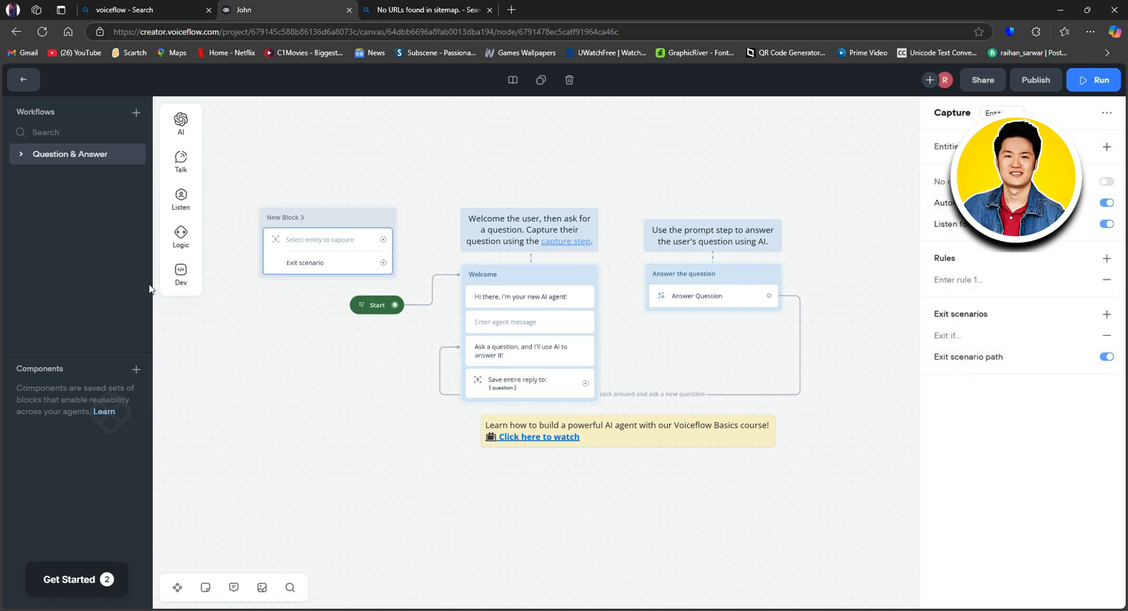
{"action": "mouse_move", "coordinate": [181, 235]}
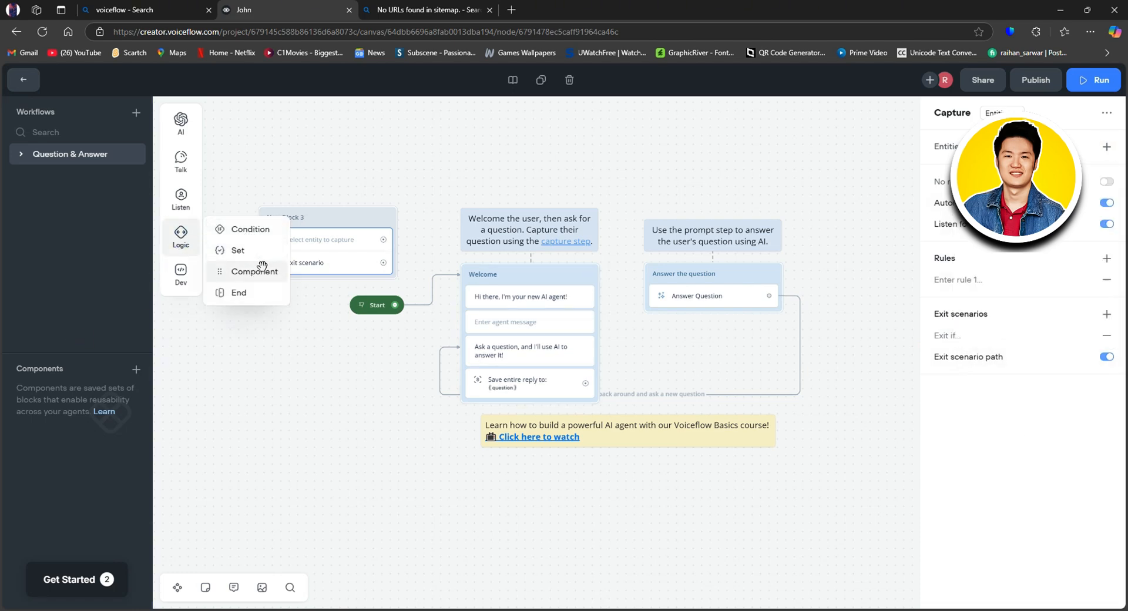
{"action": "mouse_move", "coordinate": [175, 295]}
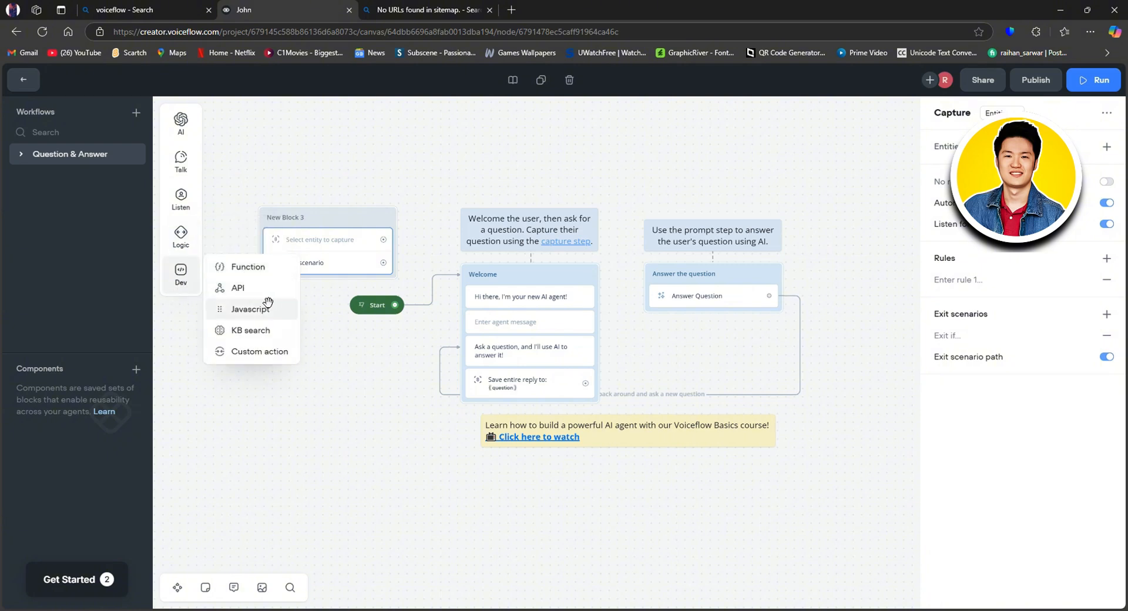
{"action": "left_click", "coordinate": [348, 402]}
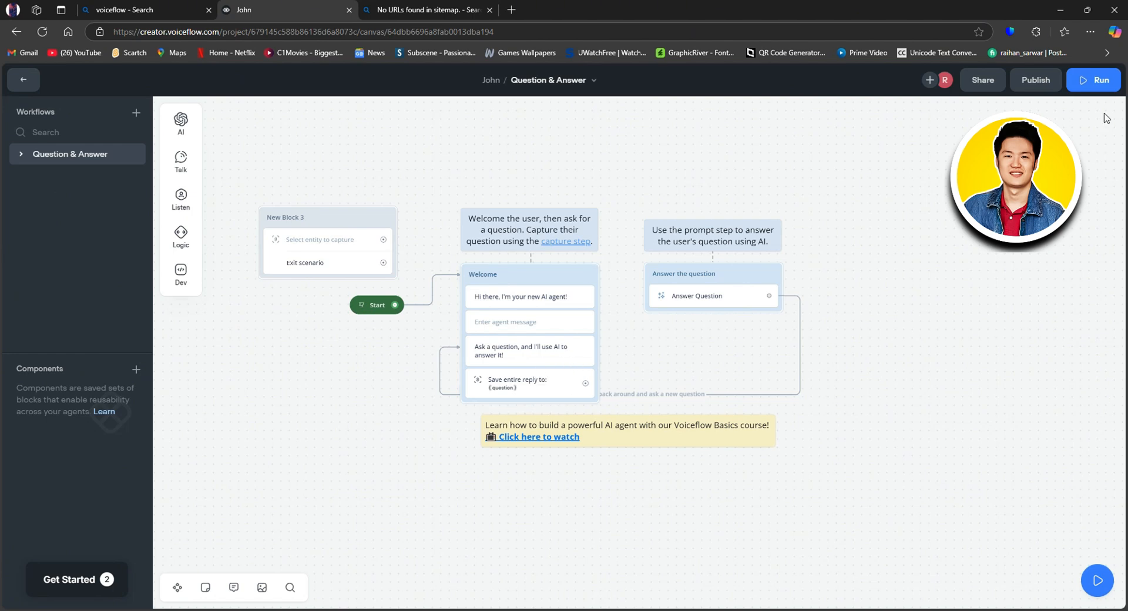
Step: Run a prototype test of the workflow, ask "What is voiceflow", and return to the canvas
{"action": "left_click", "coordinate": [1093, 81]}
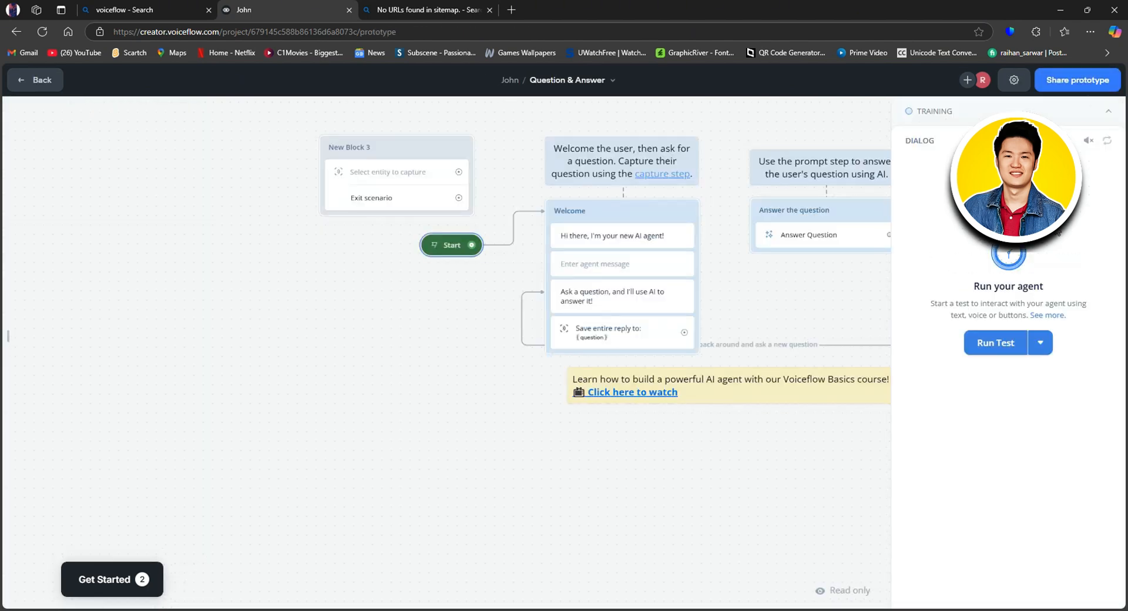
{"action": "left_click", "coordinate": [995, 348]}
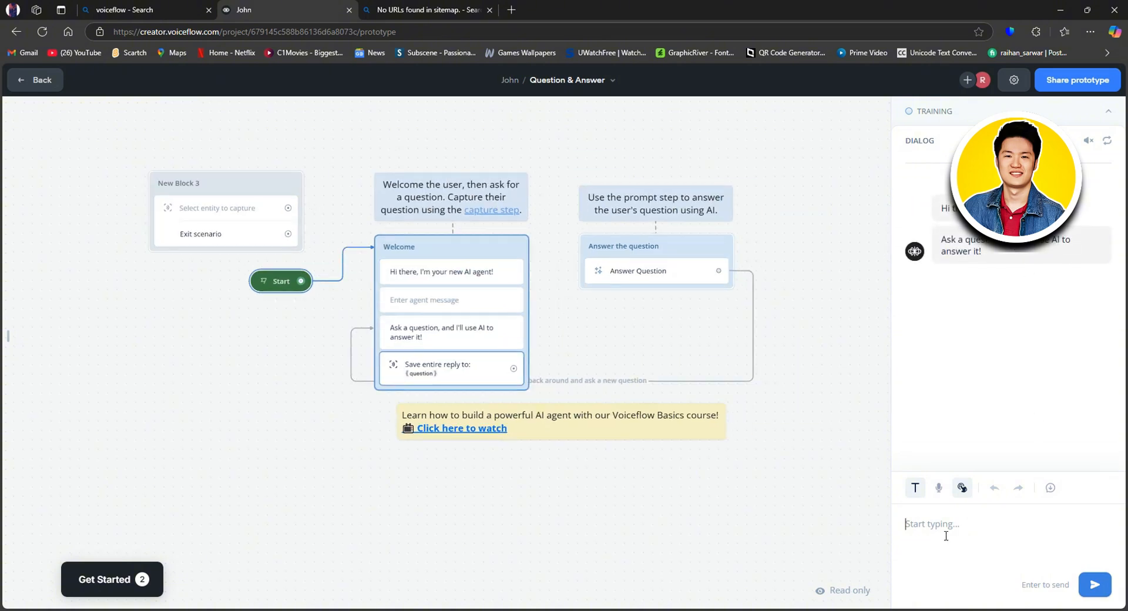
{"action": "type", "text": "what is voiceflow"}
{"action": "key", "text": "Return"}
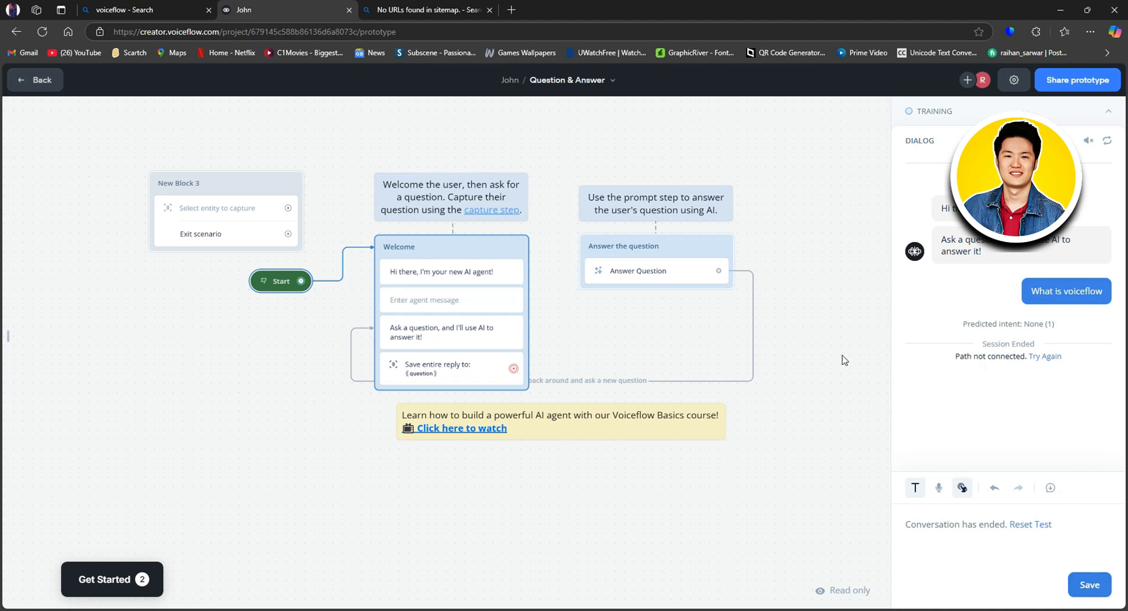
{"action": "left_click", "coordinate": [1108, 112]}
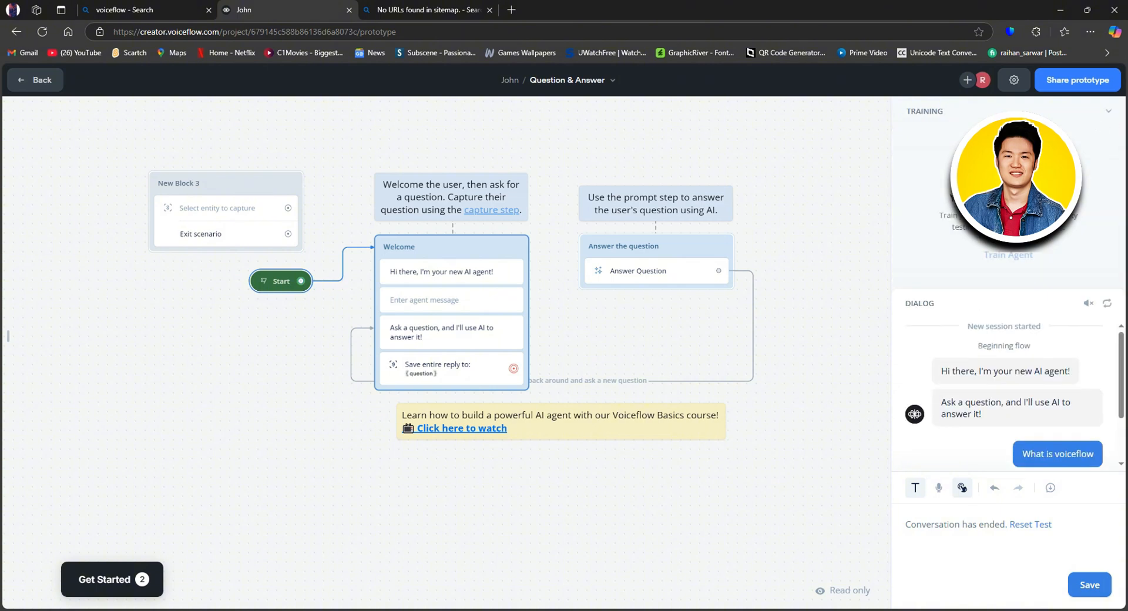
{"action": "left_click", "coordinate": [33, 80]}
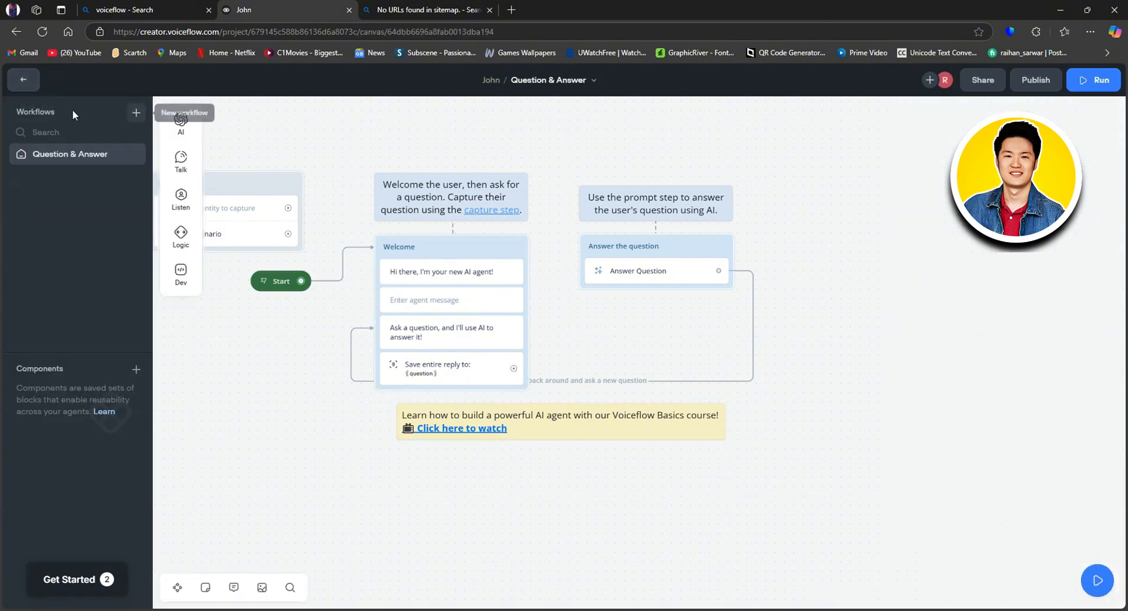
Step: Create a new workflow named "Tutorial" without a description
{"action": "left_click", "coordinate": [136, 112]}
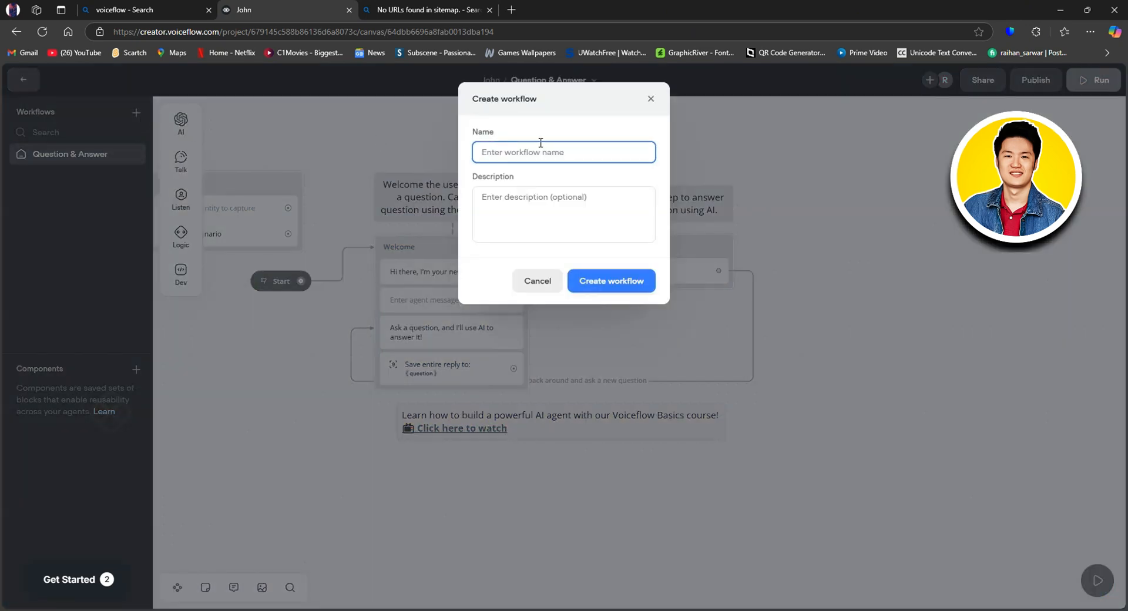
{"action": "type", "text": "Tutorial"}
{"action": "left_click", "coordinate": [535, 213]}
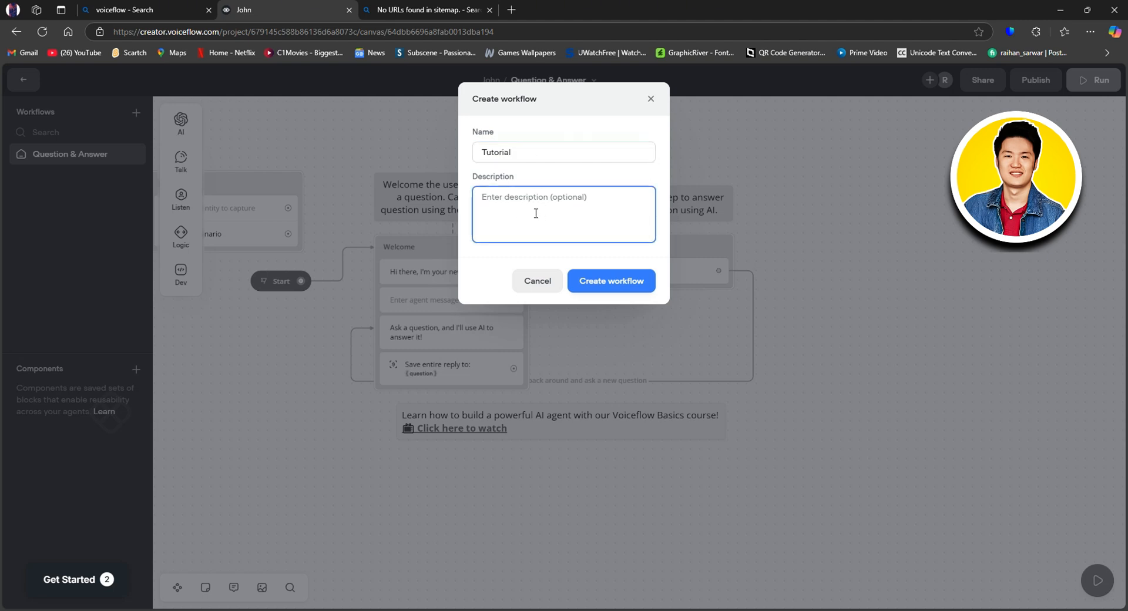
{"action": "left_click", "coordinate": [602, 285]}
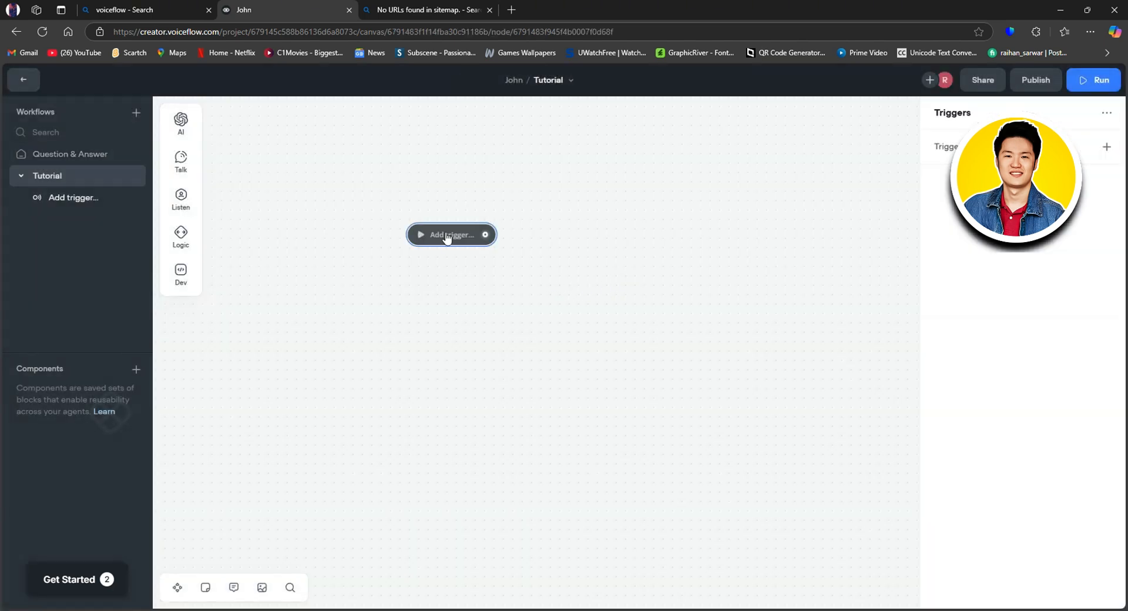
Step: Examine the trigger types and further options offered for the Tutorial workflow's empty trigger
{"action": "left_click", "coordinate": [444, 278]}
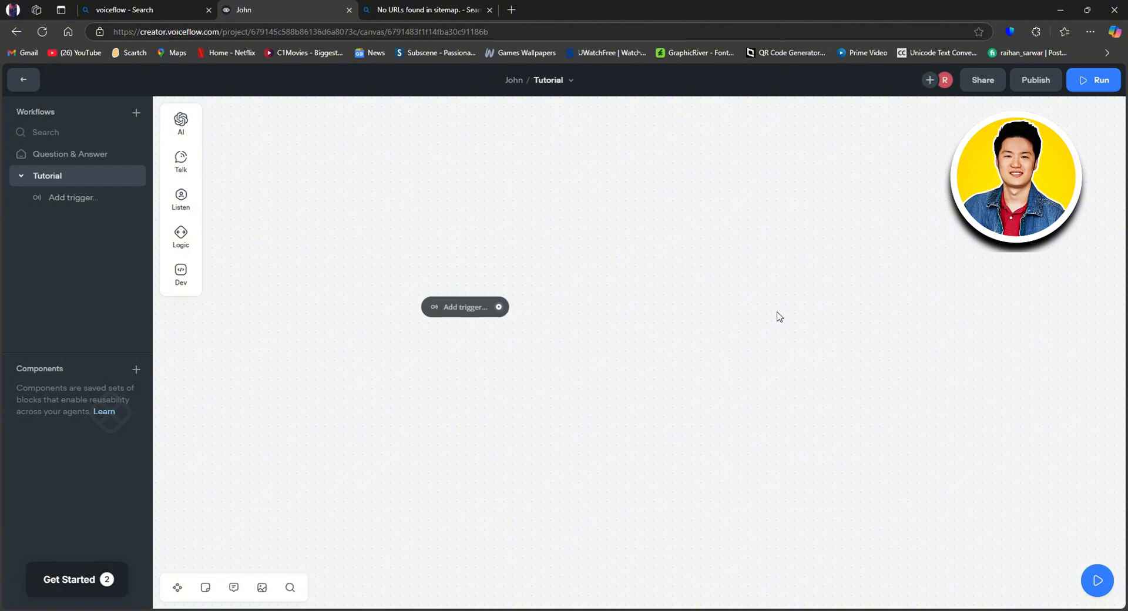
{"action": "left_click", "coordinate": [475, 311]}
{"action": "left_click", "coordinate": [1106, 147]}
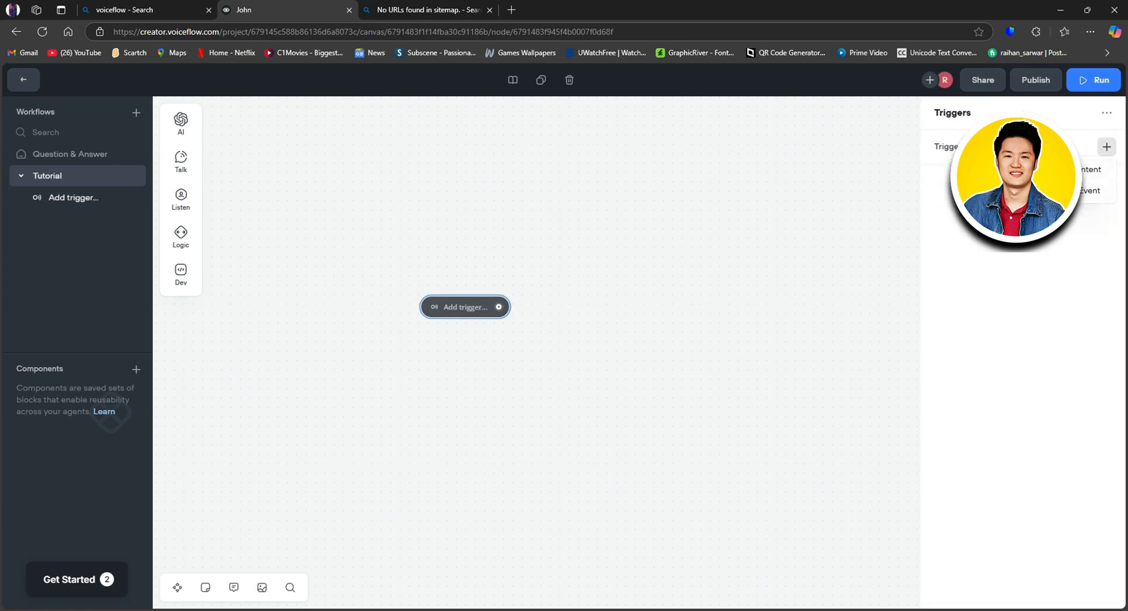
{"action": "left_click", "coordinate": [1107, 113]}
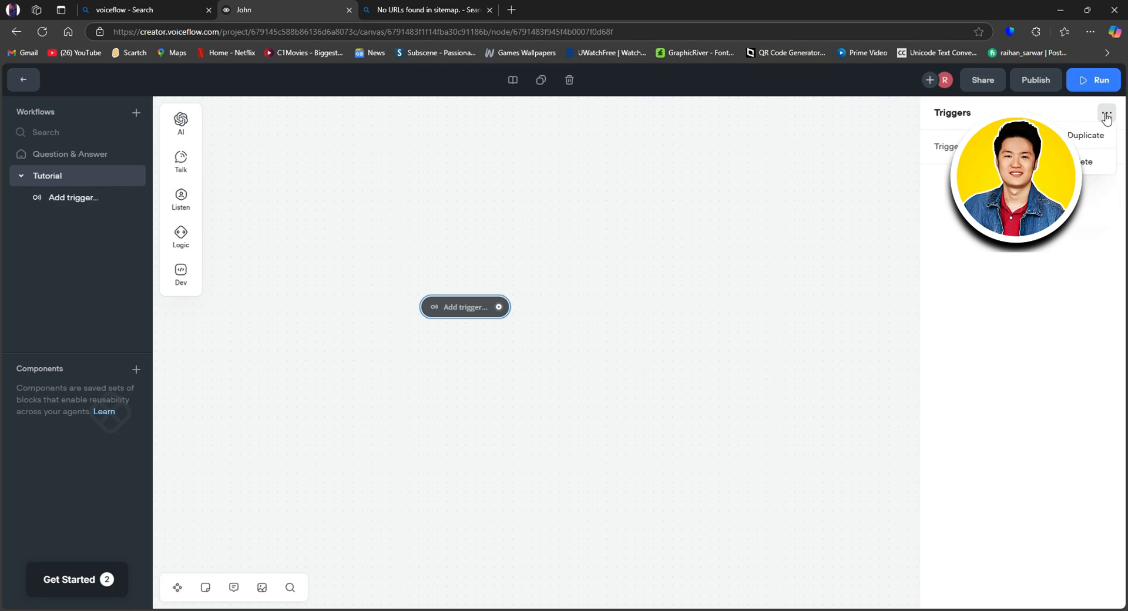
{"action": "left_click", "coordinate": [1107, 115]}
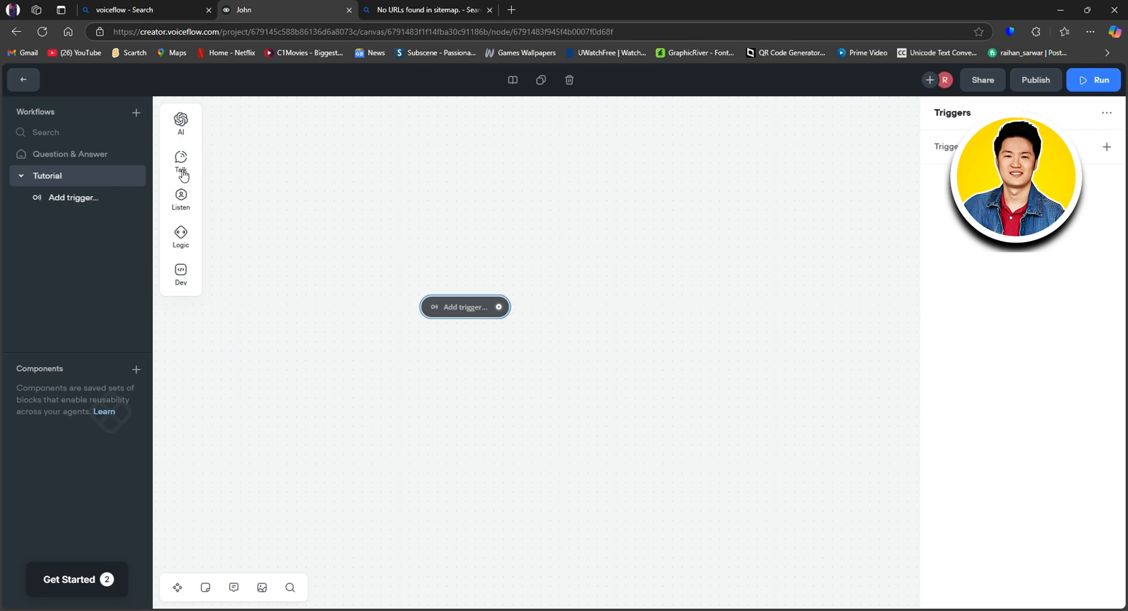
Step: Place a Prompt step in a new block just below the Tutorial workflow's trigger
{"action": "left_click_drag", "start_coordinate": [347, 181], "coordinate": [406, 195]}
{"action": "mouse_move", "coordinate": [182, 164]}
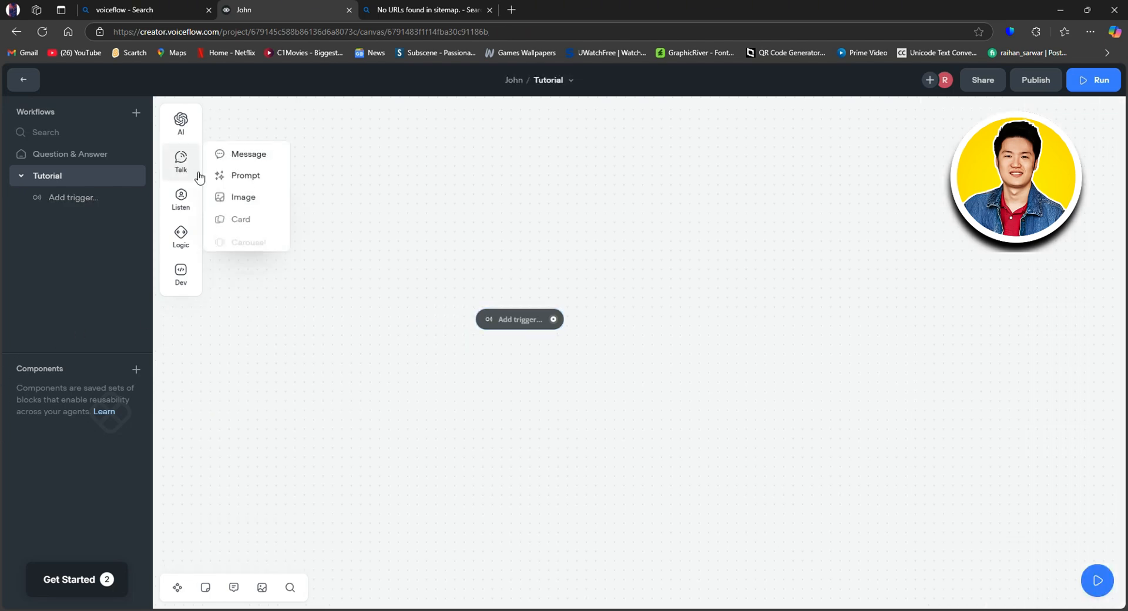
{"action": "left_click_drag", "start_coordinate": [246, 175], "coordinate": [589, 371]}
Step: Place a Choice step in a new block beside the prompt block and view its settings
{"action": "mouse_move", "coordinate": [187, 203]}
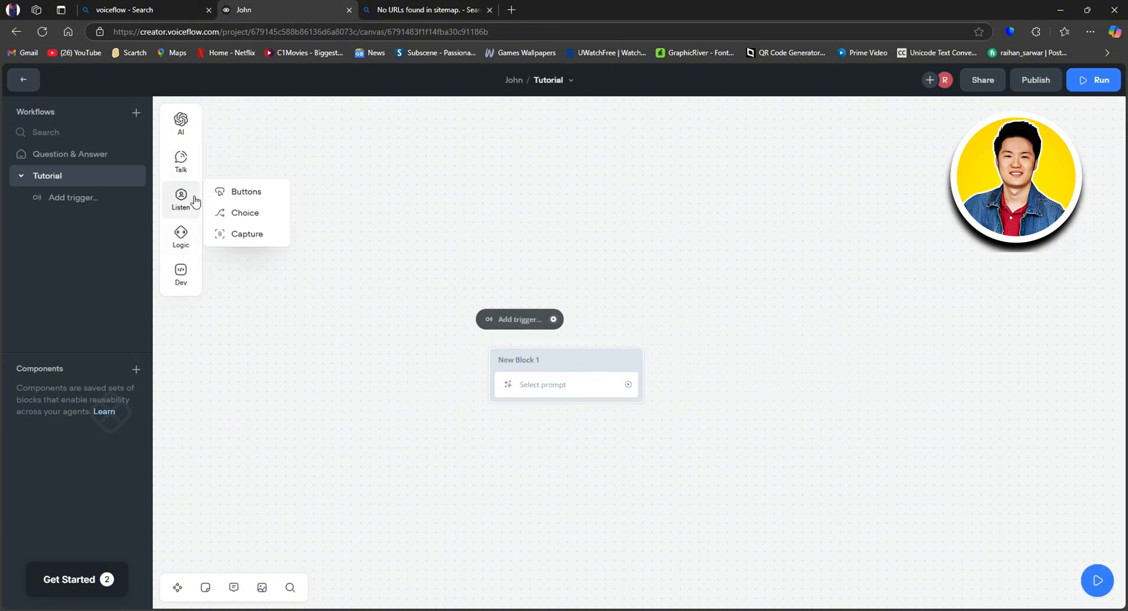
{"action": "left_click_drag", "start_coordinate": [242, 213], "coordinate": [744, 358]}
{"action": "left_click", "coordinate": [703, 385]}
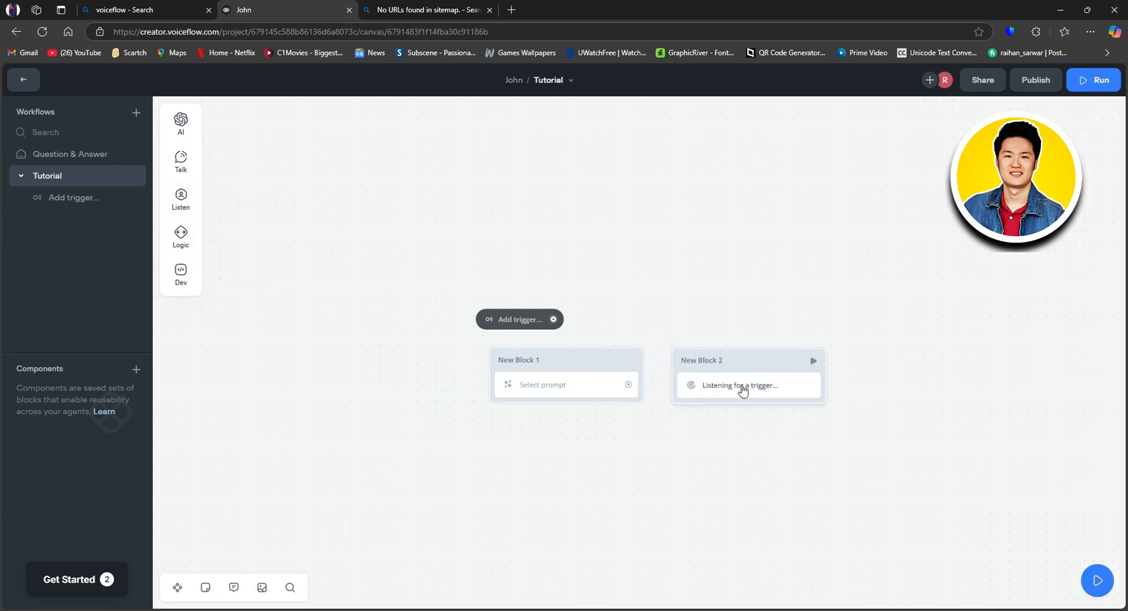
{"action": "left_click", "coordinate": [742, 392]}
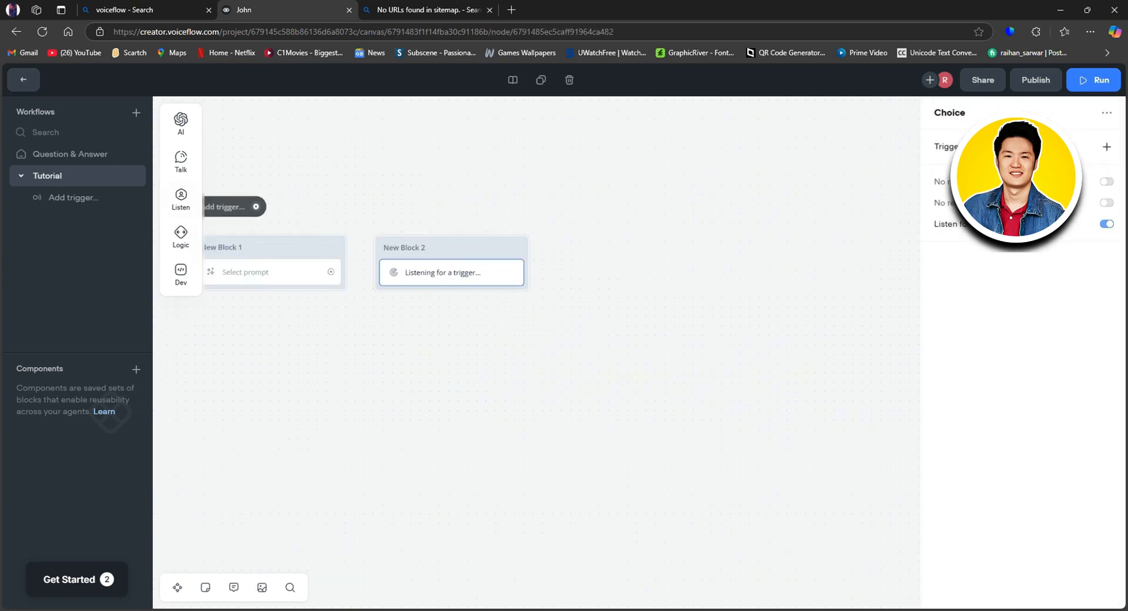
{"action": "left_click", "coordinate": [565, 276]}
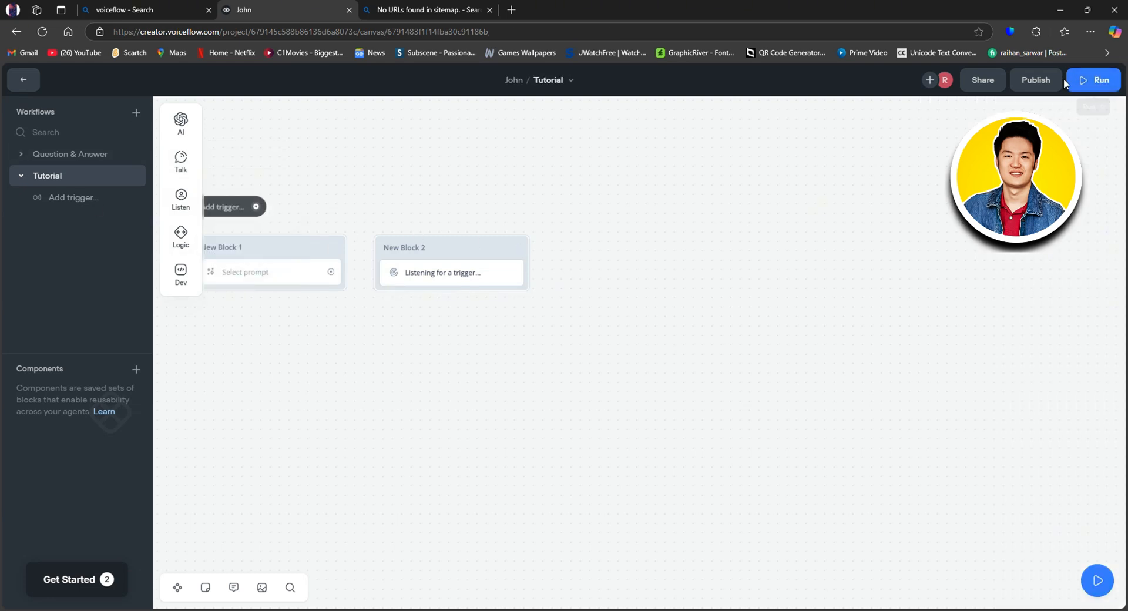
Step: Publish the agent without release notes and return to the list of all workflows
{"action": "left_click", "coordinate": [1040, 80]}
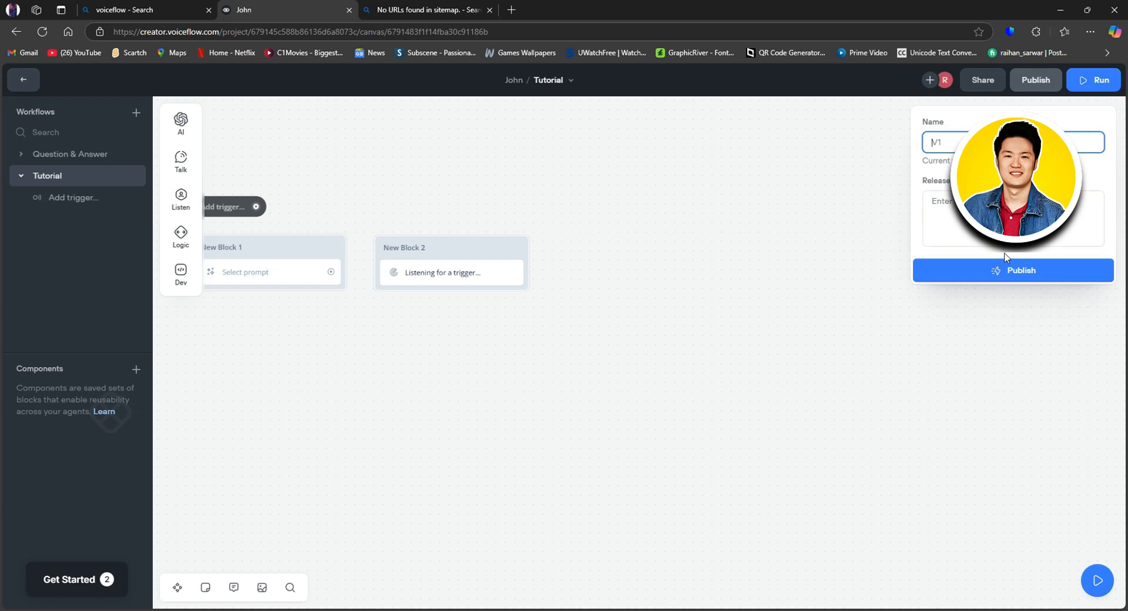
{"action": "left_click", "coordinate": [1016, 267]}
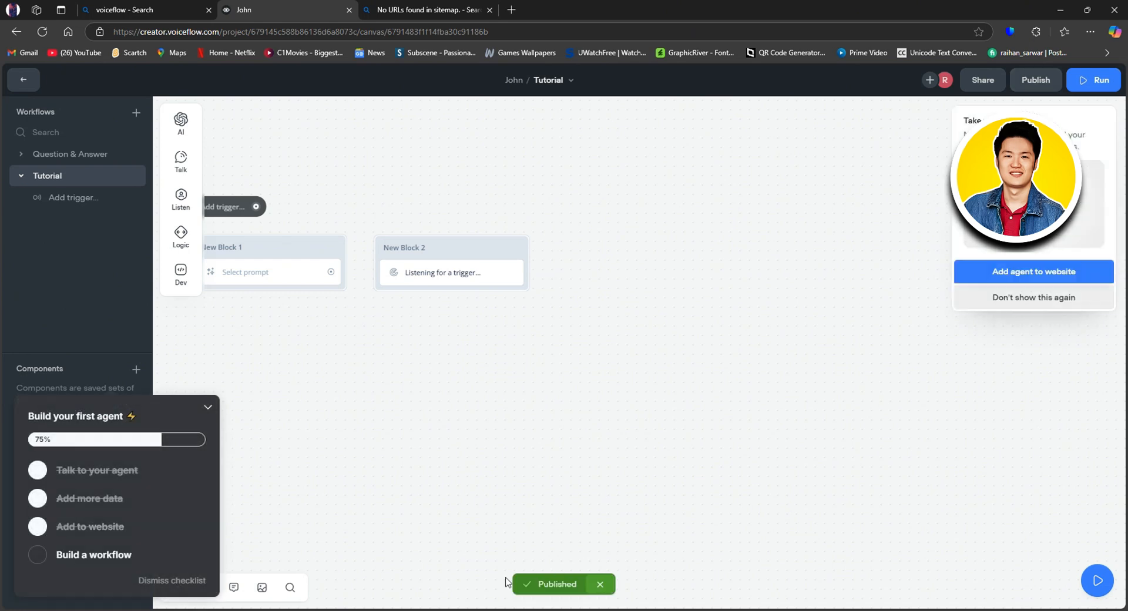
{"action": "left_click", "coordinate": [26, 81]}
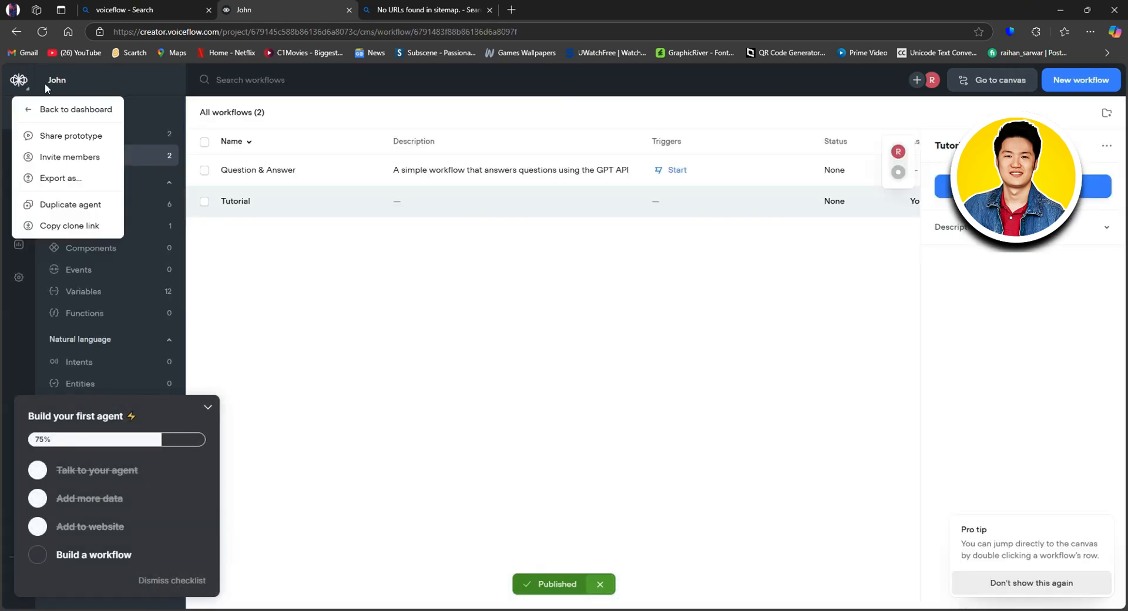